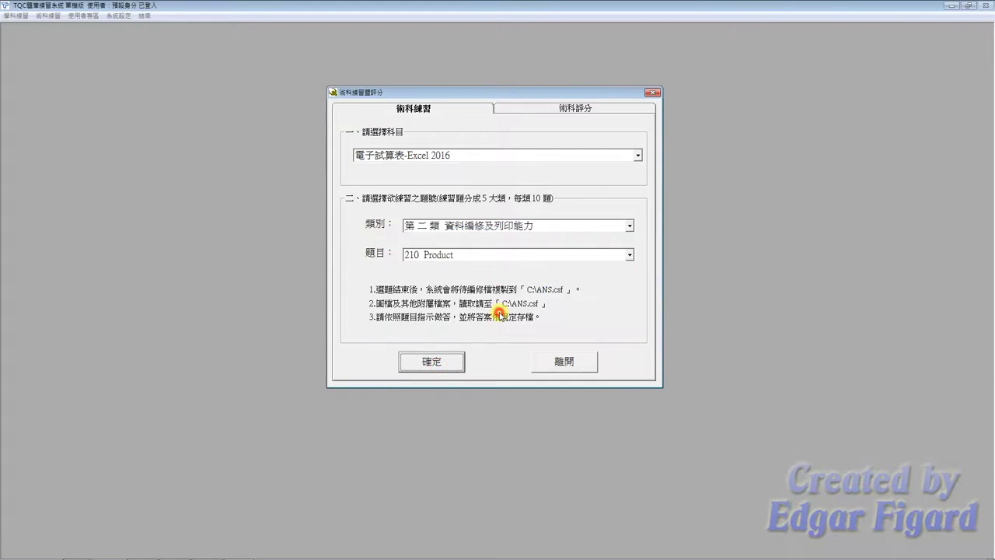
# Open the workbook EXD02.xlsx from the EX02 folder inside C:\ANS.csf.
pyautogui.click(373, 251)
pyautogui.doubleClick(267, 68)
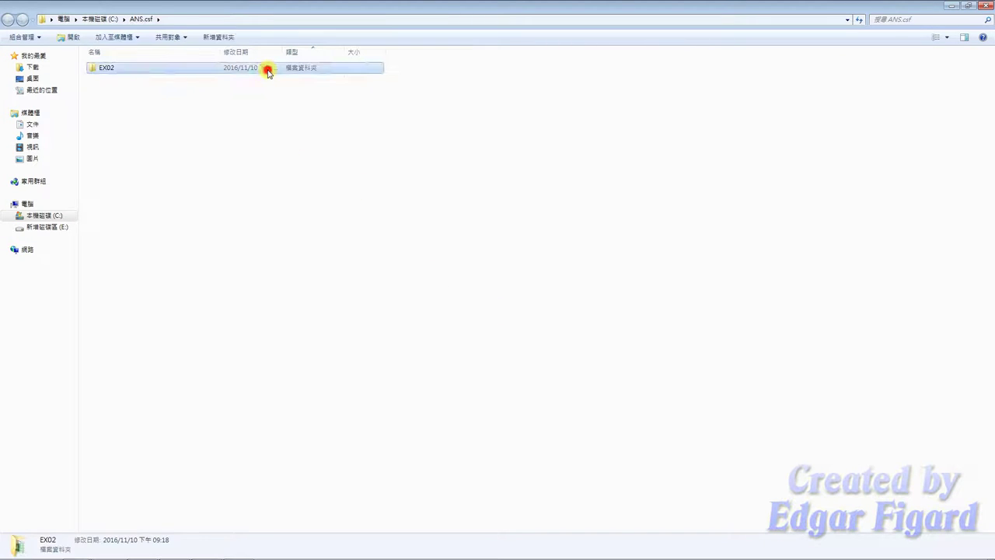
pyautogui.doubleClick(203, 70)
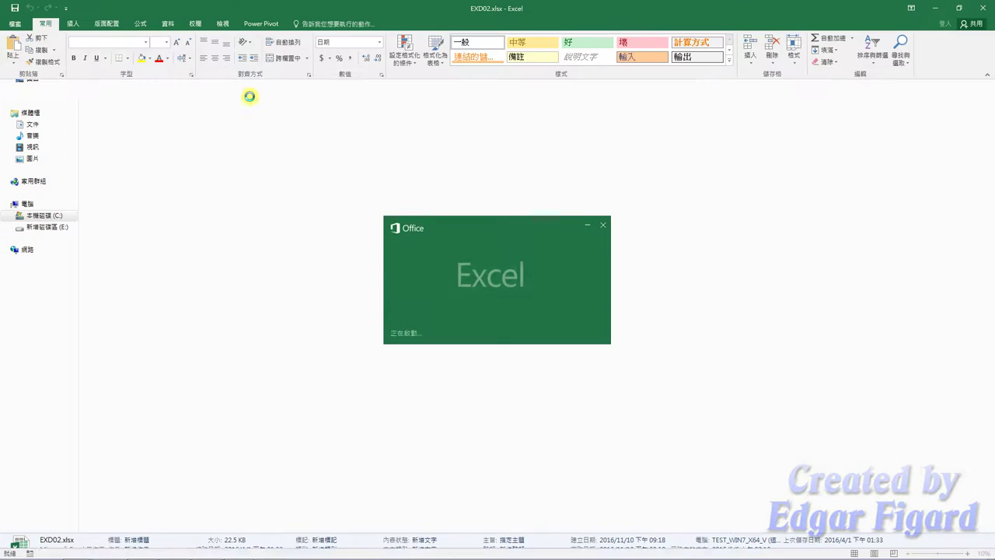
# Replace every "USA" with "AUS" in the Region column of the Product sheet.
pyautogui.click(80, 109)
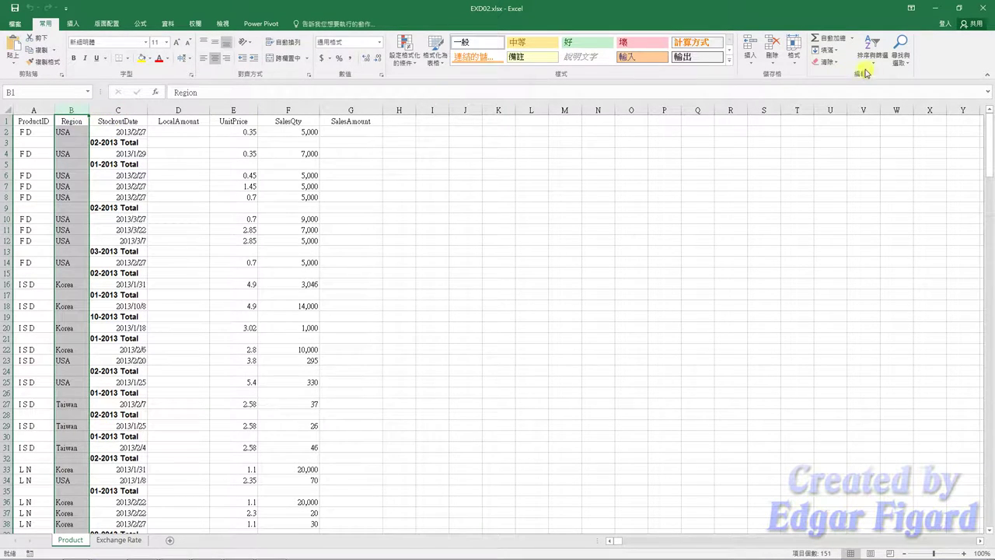
pyautogui.click(899, 62)
pyautogui.click(904, 91)
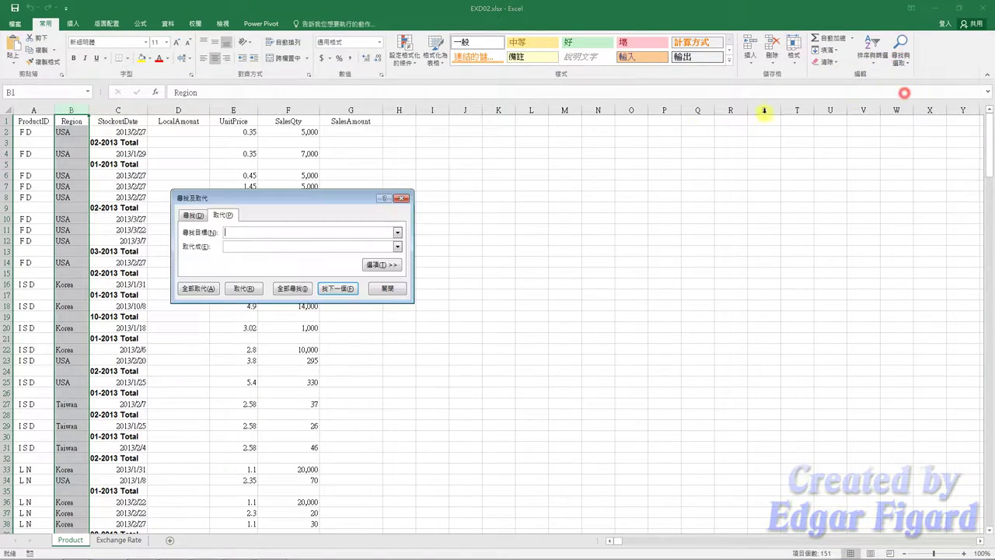
pyautogui.click(286, 234)
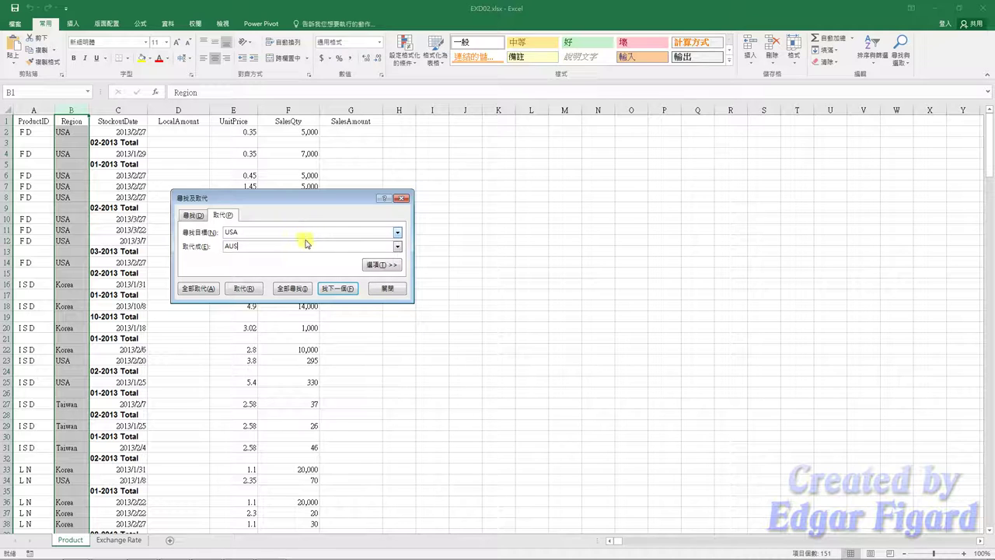
pyautogui.click(203, 286)
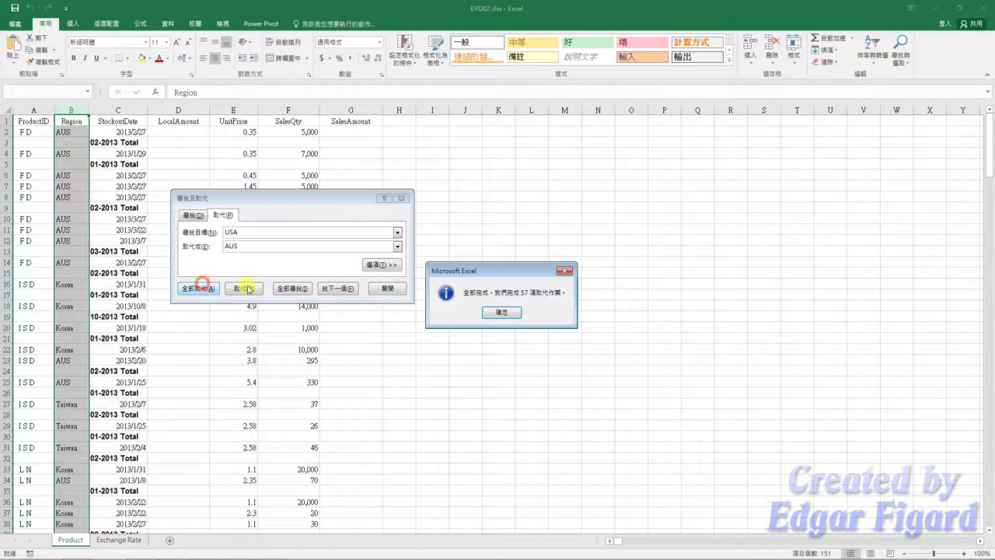
pyautogui.click(499, 311)
# Remove all spaces from the ProductID column by replacing each space with nothing.
pyautogui.click(29, 110)
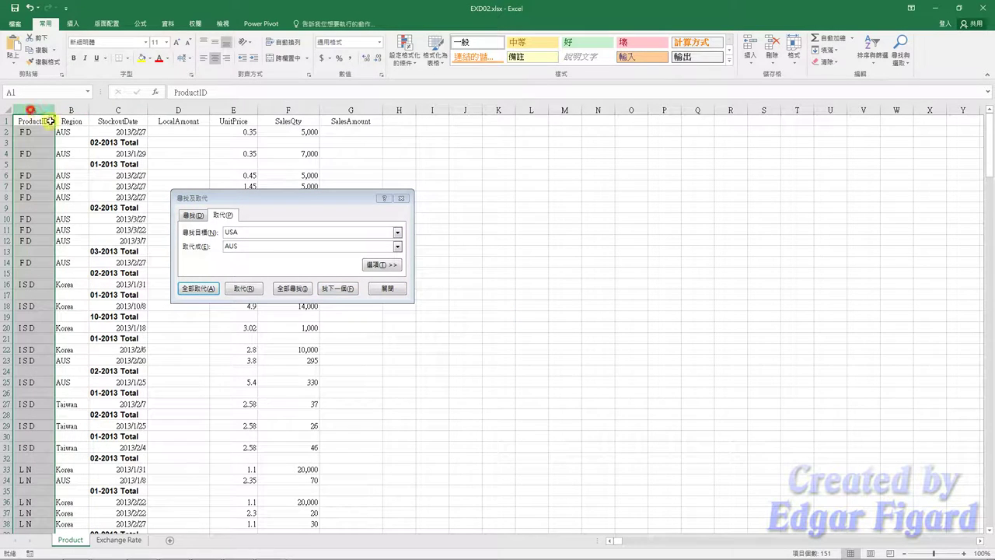
pyautogui.click(230, 232)
pyautogui.doubleClick(229, 232)
pyautogui.press('BackSpace')
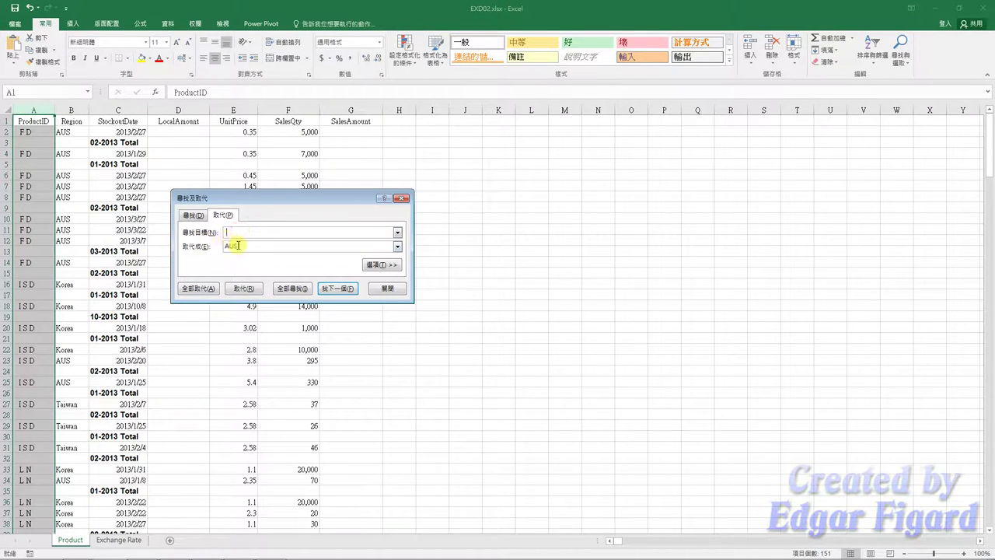
pyautogui.doubleClick(231, 246)
pyautogui.click(249, 248)
pyautogui.click(232, 232)
pyautogui.click(206, 292)
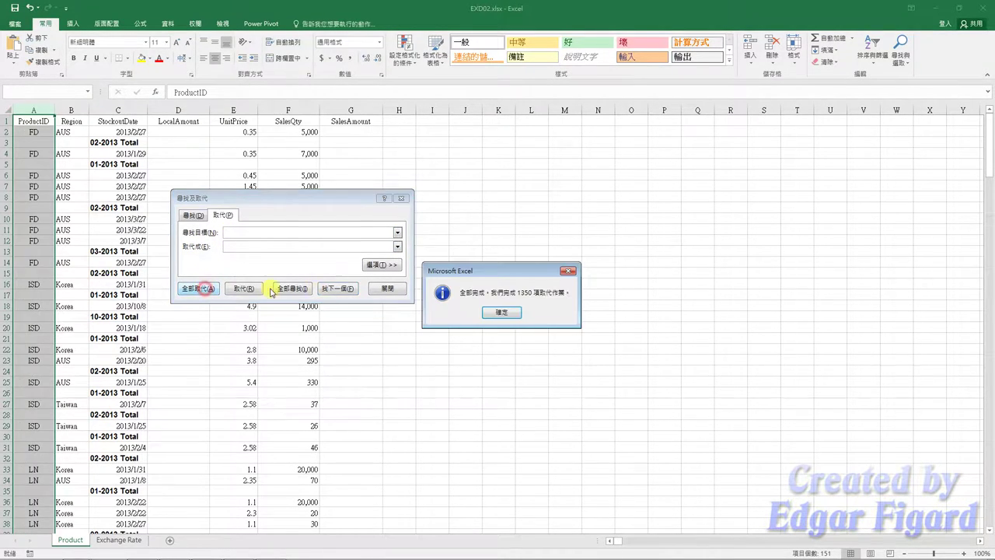
pyautogui.click(492, 313)
# Find every cell containing "Total" on the Product sheet and delete the sheet rows of all matches.
pyautogui.moveTo(332, 199); pyautogui.dragTo(594, 180)
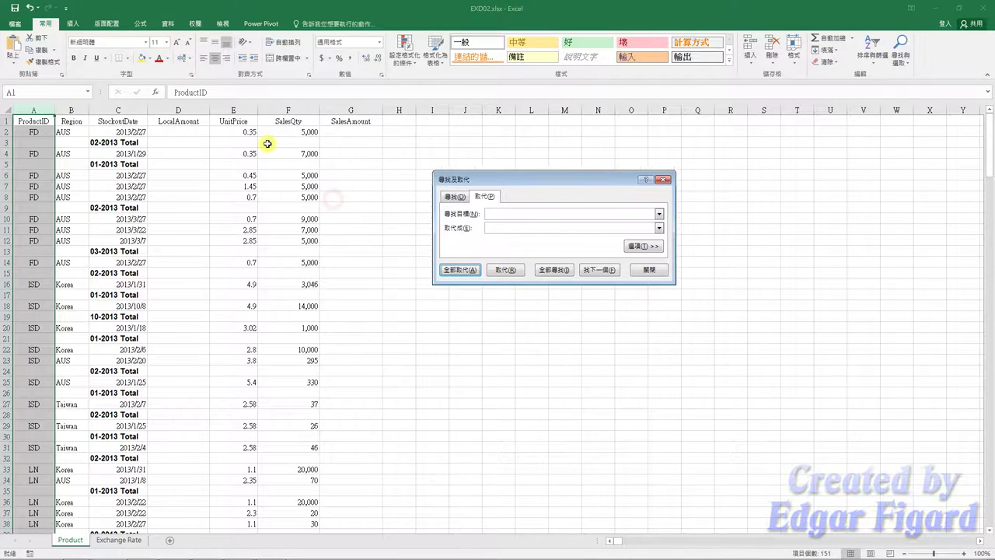
pyautogui.click(124, 122)
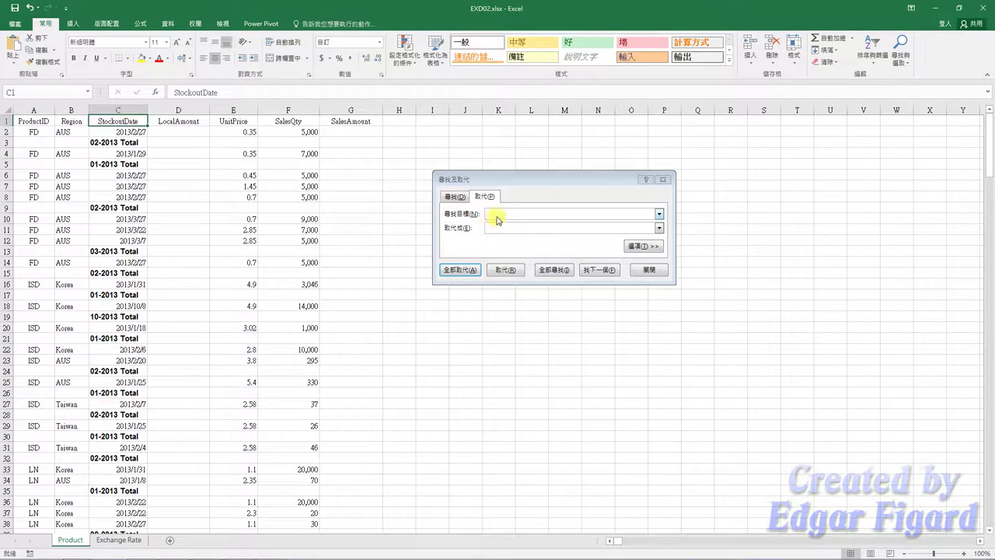
pyautogui.click(454, 196)
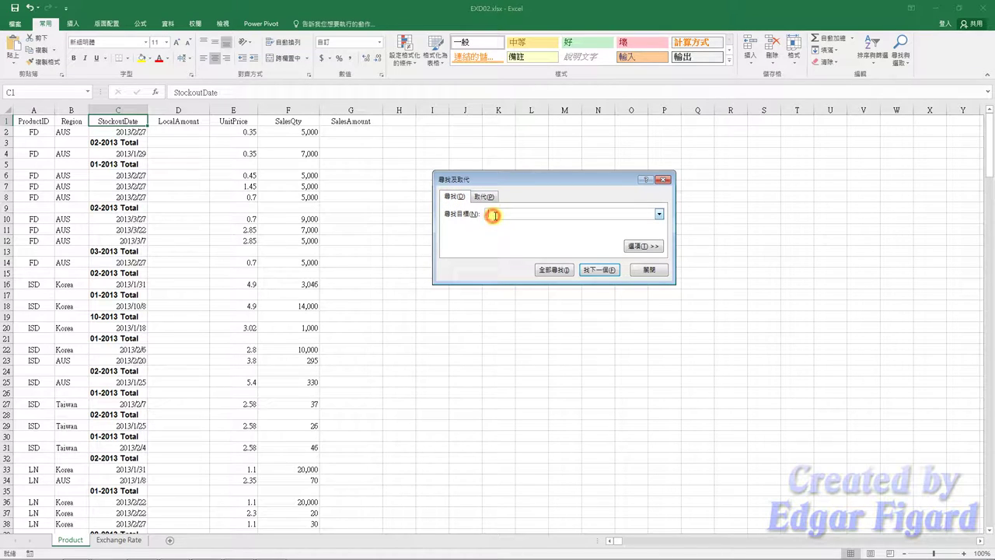
pyautogui.write('Total')
pyautogui.click(563, 269)
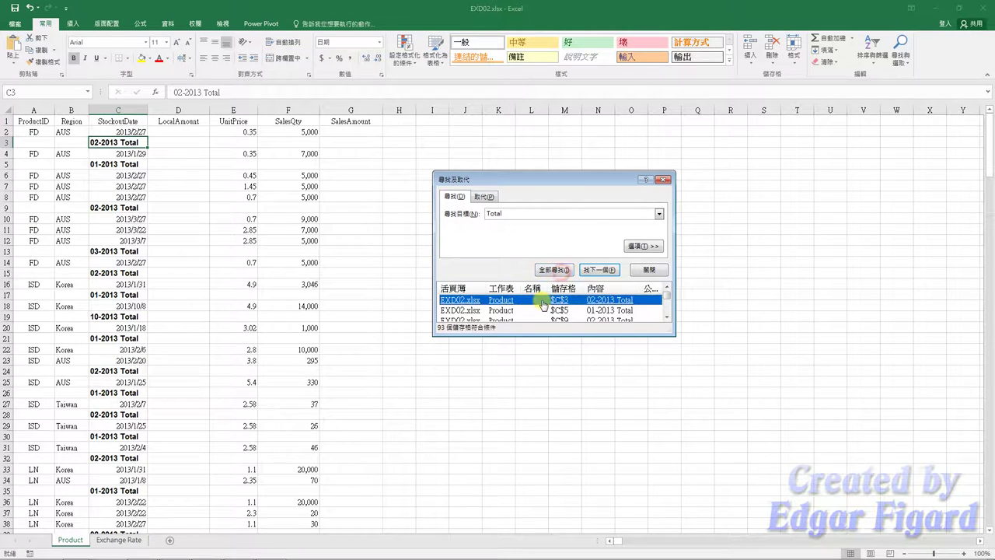
pyautogui.moveTo(644, 324); pyautogui.dragTo(923, 481)
pyautogui.click(771, 398)
pyautogui.click(713, 340)
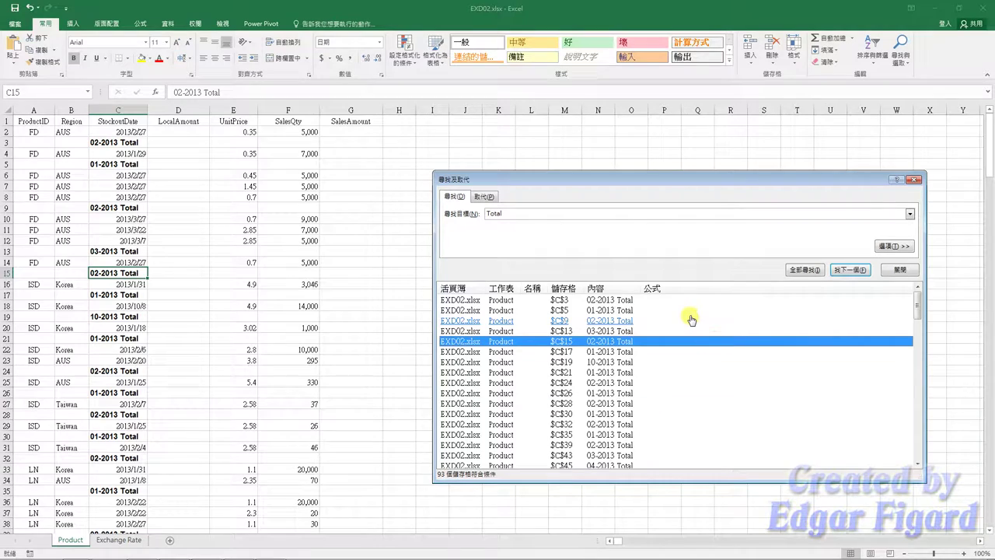
pyautogui.hotkey('ctrl', 'a')
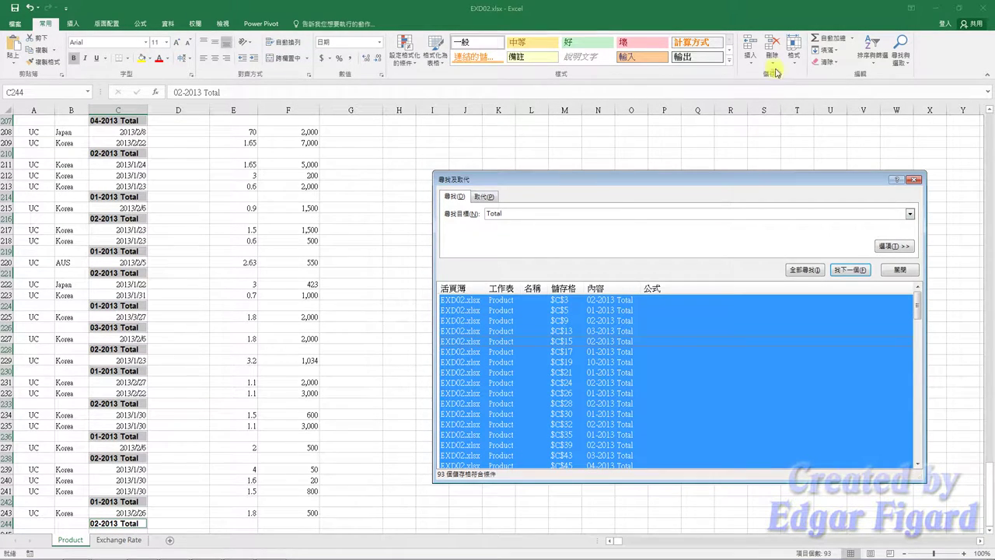
pyautogui.click(772, 64)
pyautogui.click(777, 91)
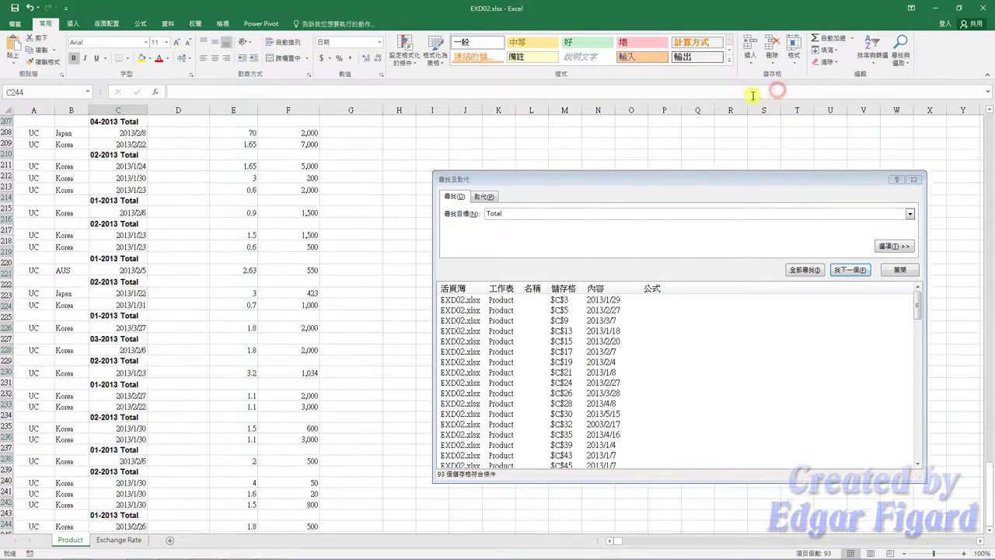
# Check the remaining rows of the Product sheet down to its end and back at the start, and close the find dialog.
pyautogui.click(303, 186)
pyautogui.press('Down')
pyautogui.press('Down')
pyautogui.press('Down')
pyautogui.press('Down')
pyautogui.press('Down')
pyautogui.press('Down')
pyautogui.press('Down')
pyautogui.press('Down')
pyautogui.press('Down')
pyautogui.press('Down')
pyautogui.press('Down')
pyautogui.press('Down')
pyautogui.press('Down')
pyautogui.press('Down')
pyautogui.press('Down')
pyautogui.press('Down')
pyautogui.press('Down')
pyautogui.press('Down')
pyautogui.press('Down')
pyautogui.press('Down')
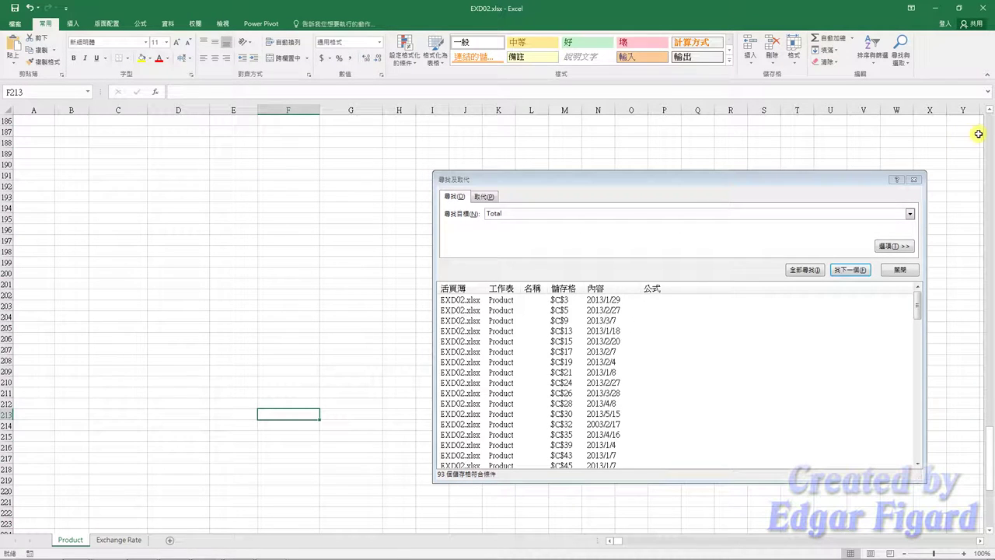
pyautogui.scroll(20, 978, 134)
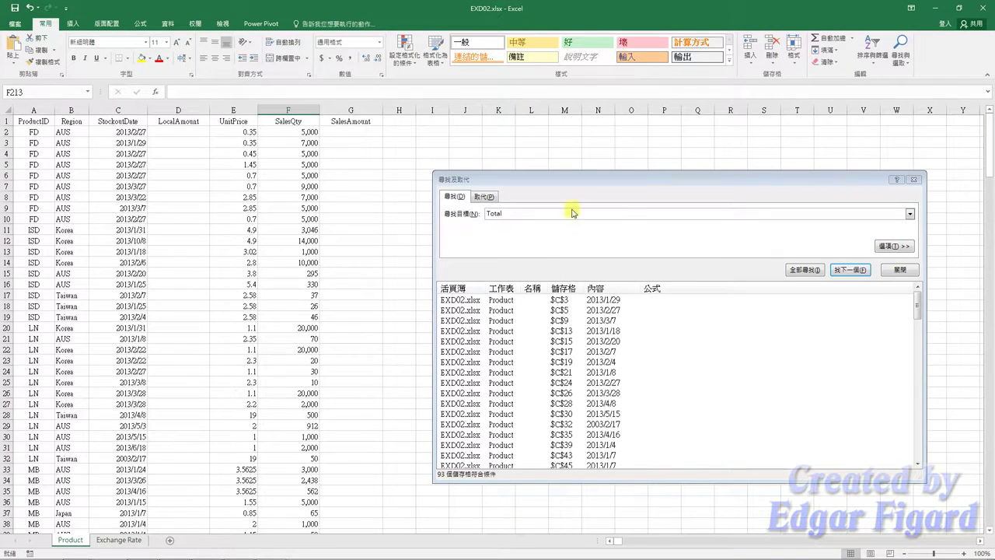
pyautogui.click(917, 180)
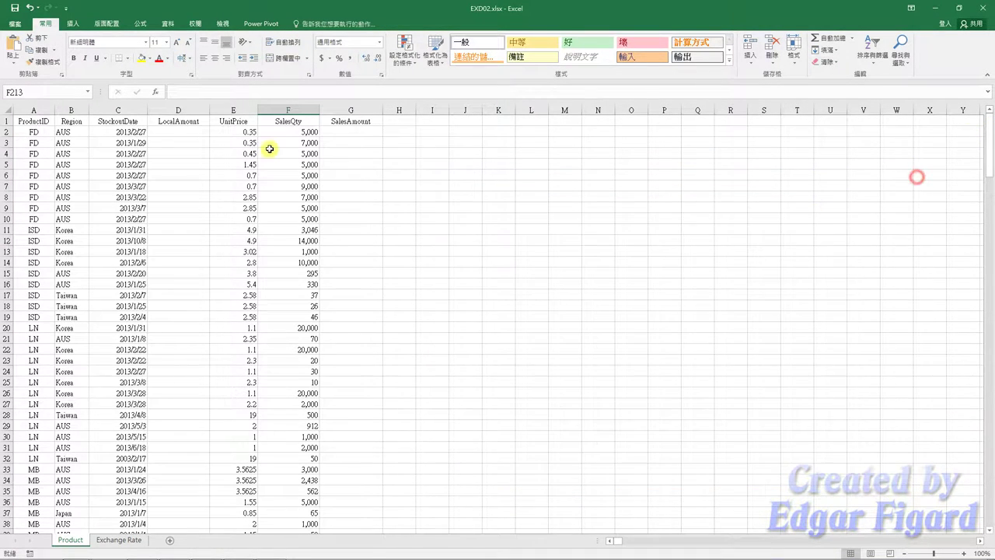
# Create named ranges for the whole Product table from its top row only, without the left column.
pyautogui.click(39, 122)
pyautogui.hotkey('ctrl', 'shift', 'Right')
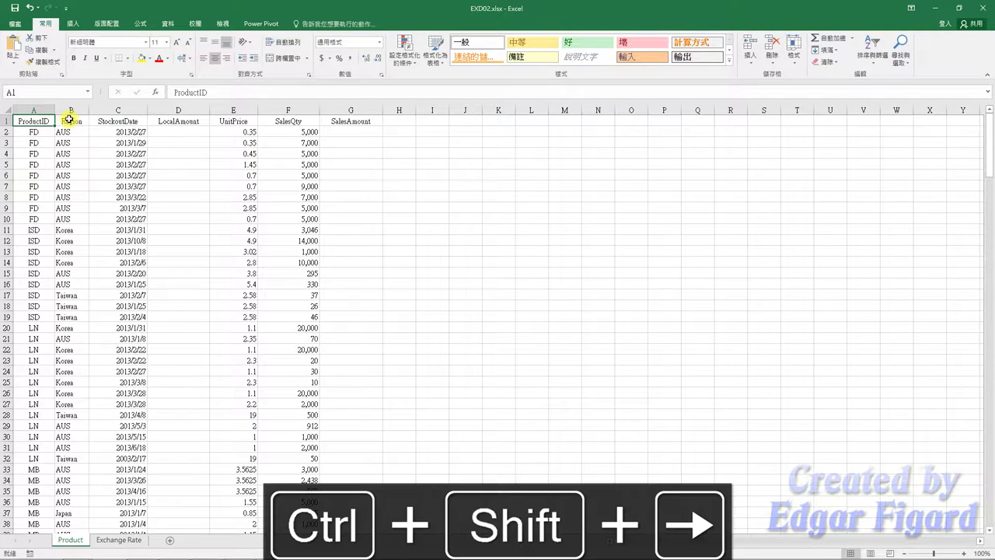
pyautogui.hotkey('ctrl', 'shift', 'Down')
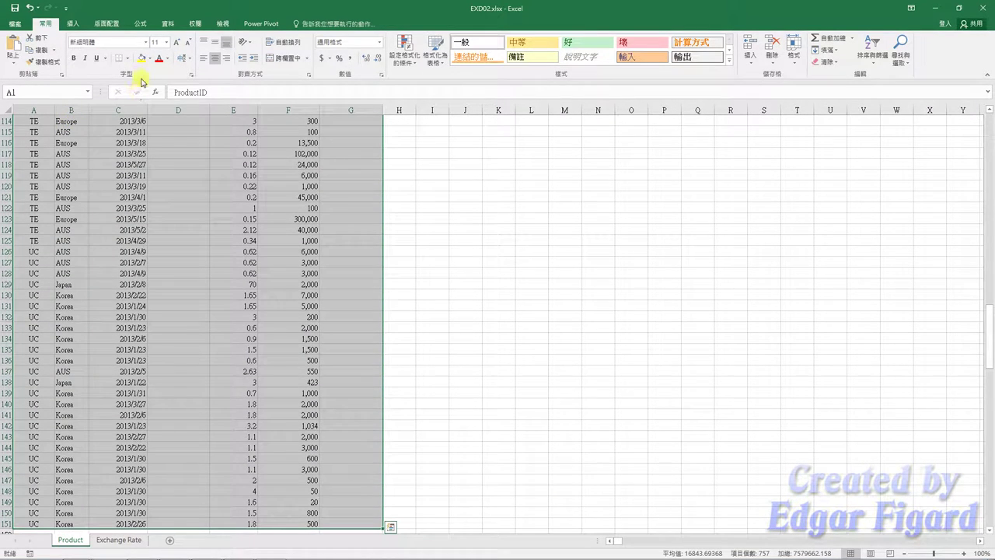
pyautogui.click(140, 24)
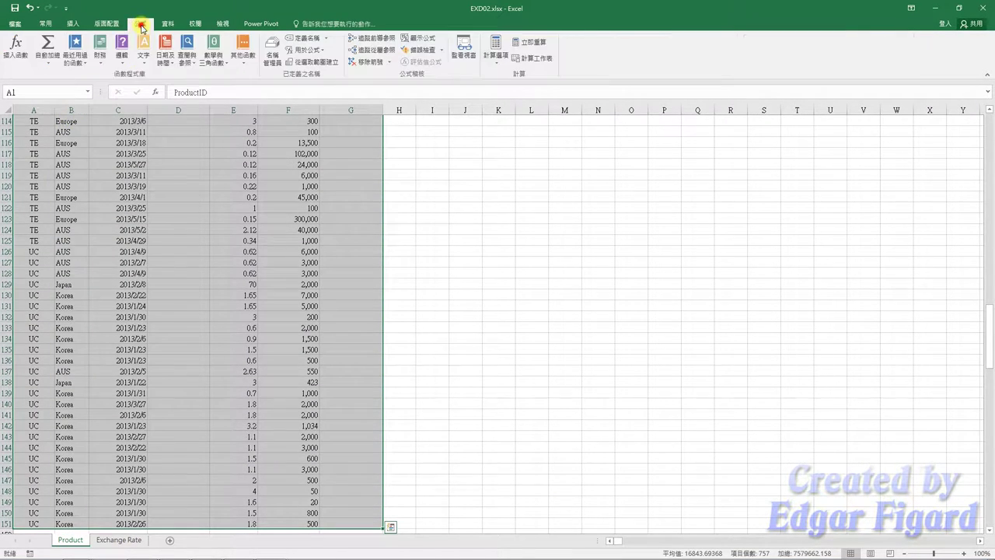
pyautogui.click(297, 62)
pyautogui.click(256, 224)
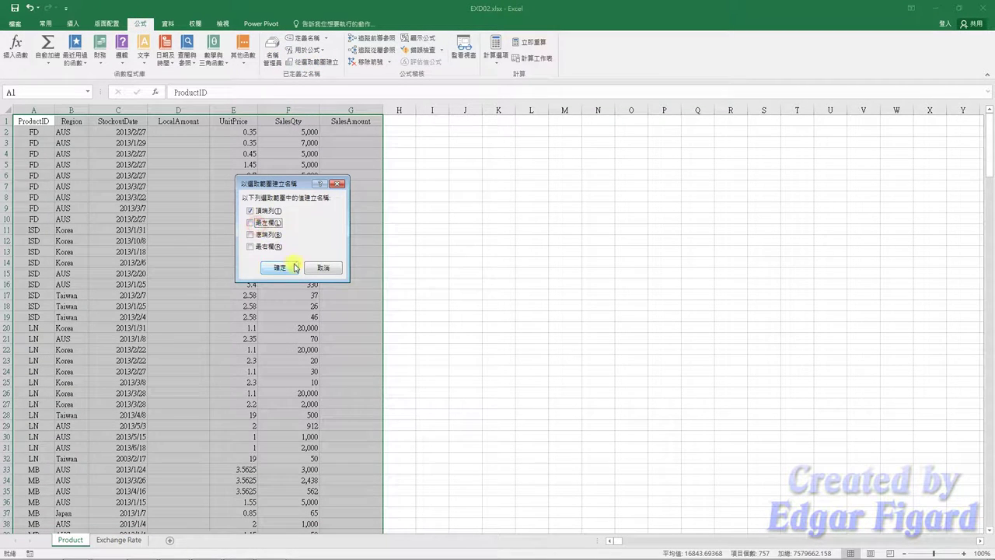
pyautogui.click(281, 269)
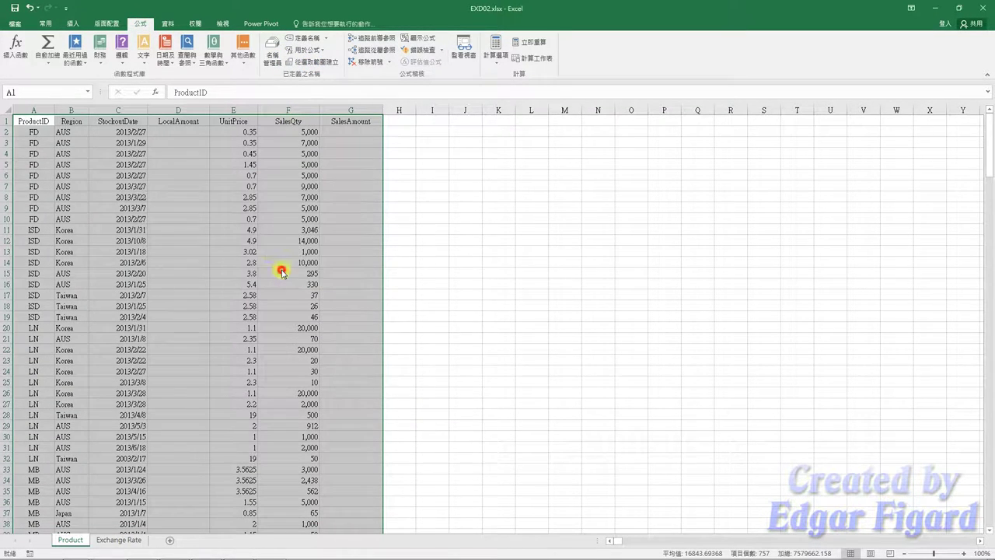
# Enter =SalesQty*UnitPrice in G2, copied from 210公式.txt, and fill it down the SalesAmount column.
pyautogui.click(352, 133)
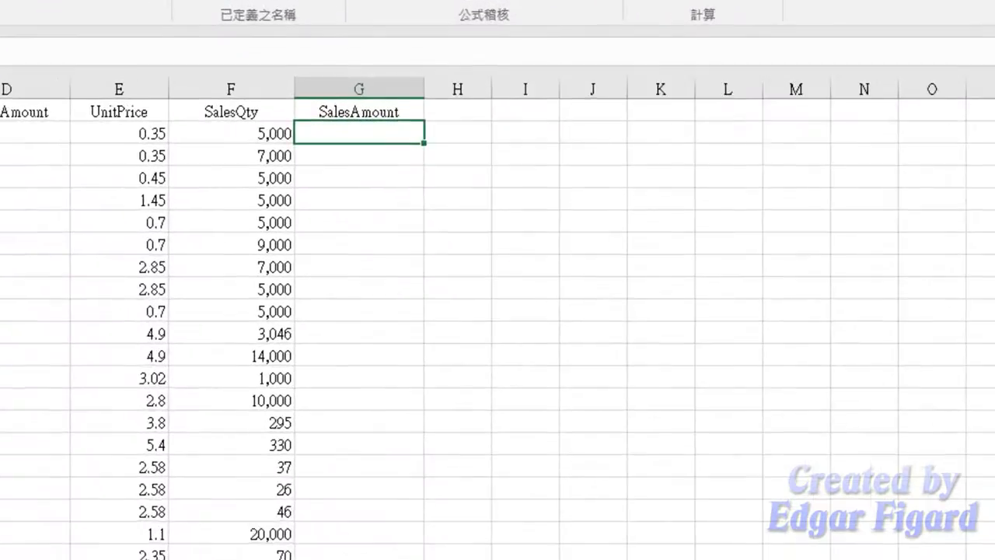
pyautogui.hotkey('alt', 'Tab')
pyautogui.moveTo(484, 212); pyautogui.dragTo(85, 207)
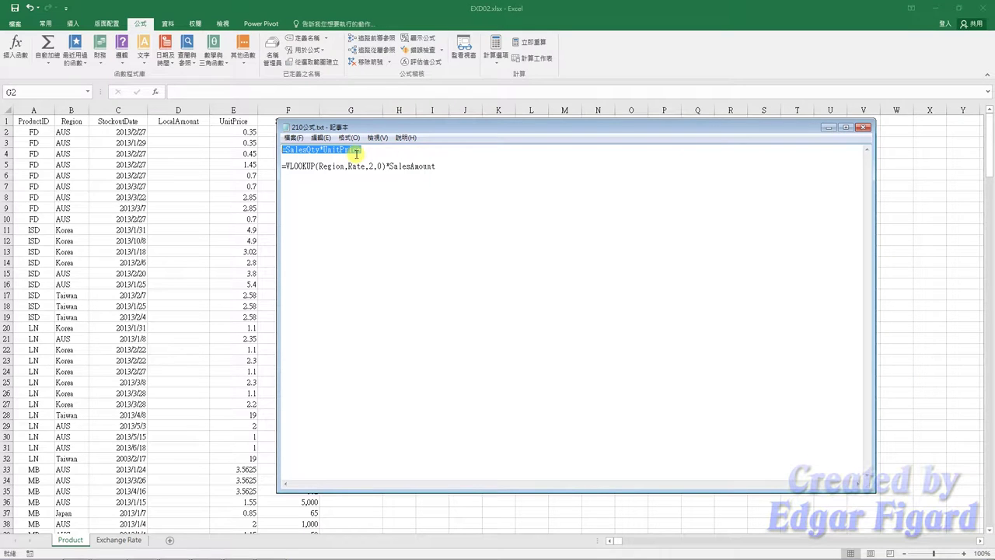
pyautogui.click(251, 167)
pyautogui.click(318, 93)
pyautogui.write('=UnitPrice*SalesQty')
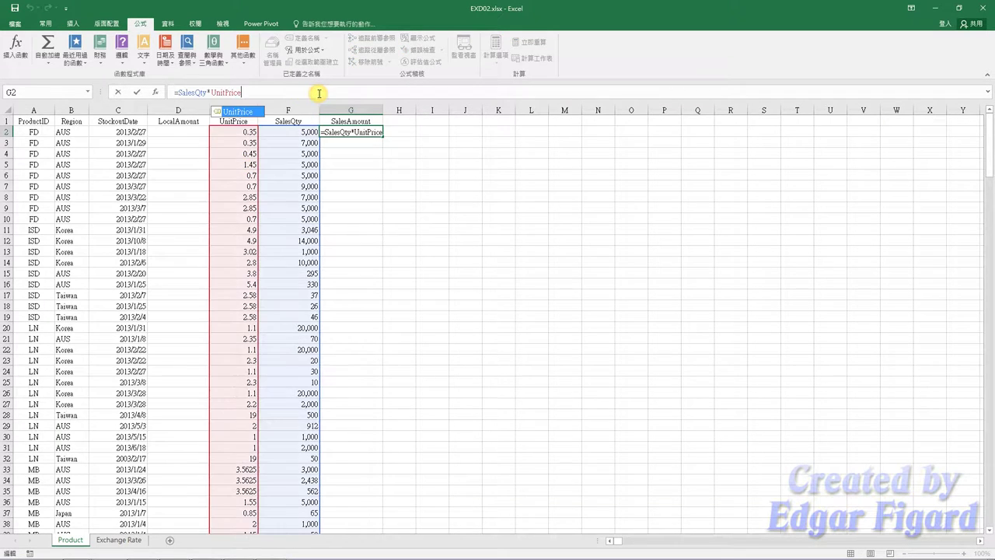
pyautogui.press('Return')
pyautogui.click(362, 132)
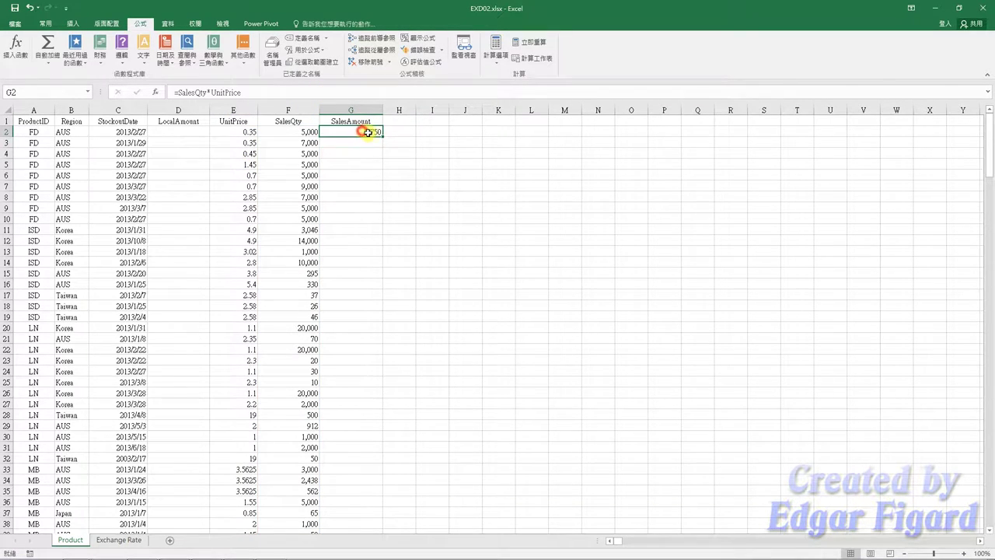
pyautogui.doubleClick(382, 137)
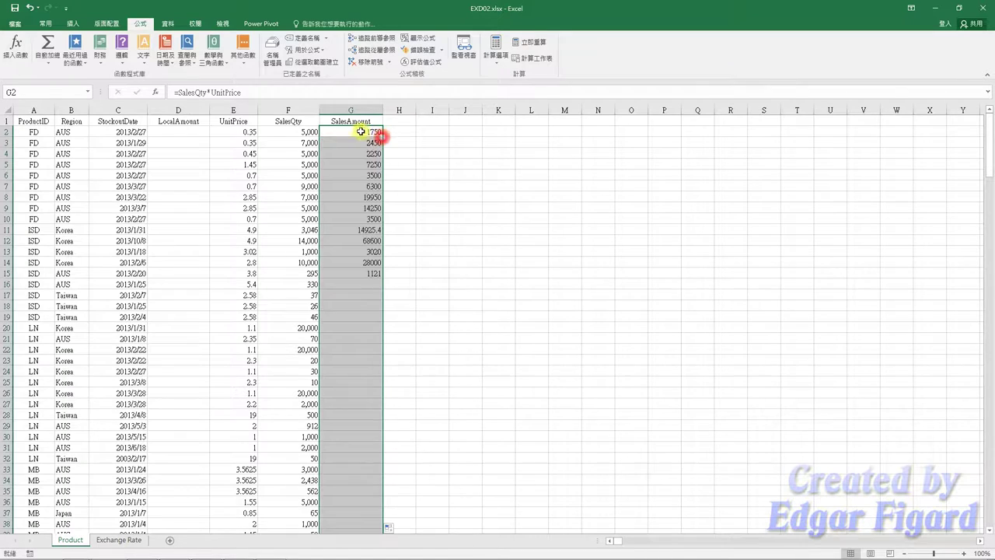
# Format the SalesAmount values as numbers with 2 decimal places and a thousands separator.
pyautogui.rightClick(352, 130)
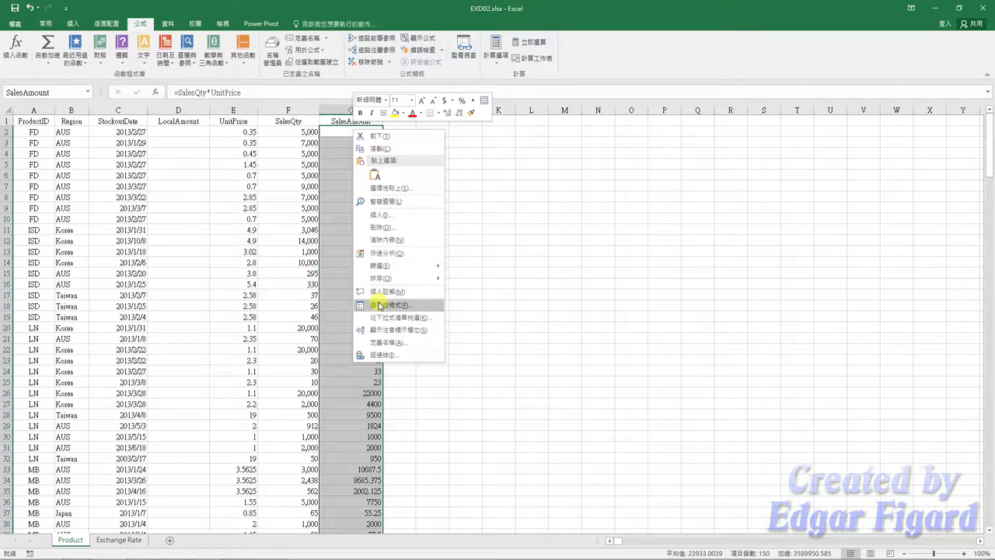
pyautogui.click(377, 302)
pyautogui.click(259, 217)
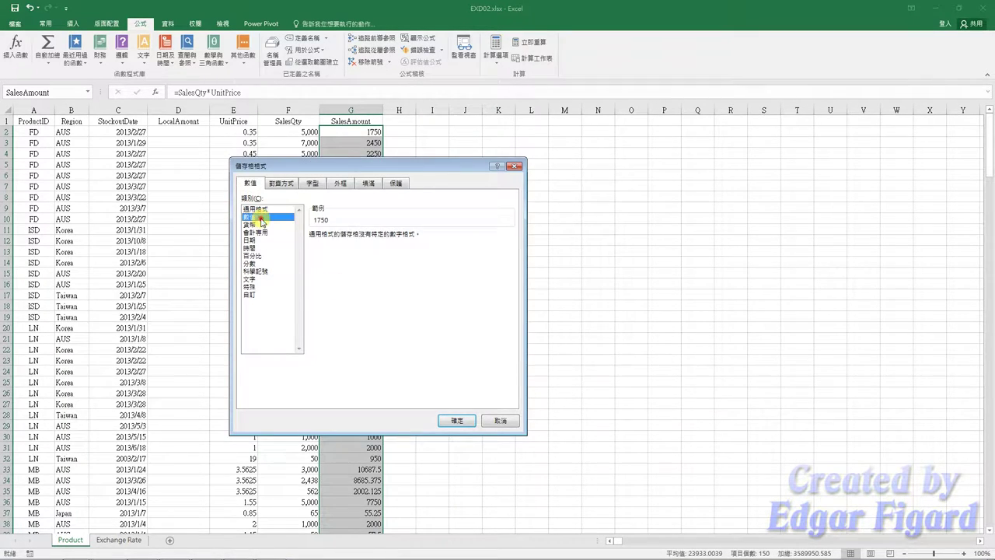
pyautogui.click(329, 249)
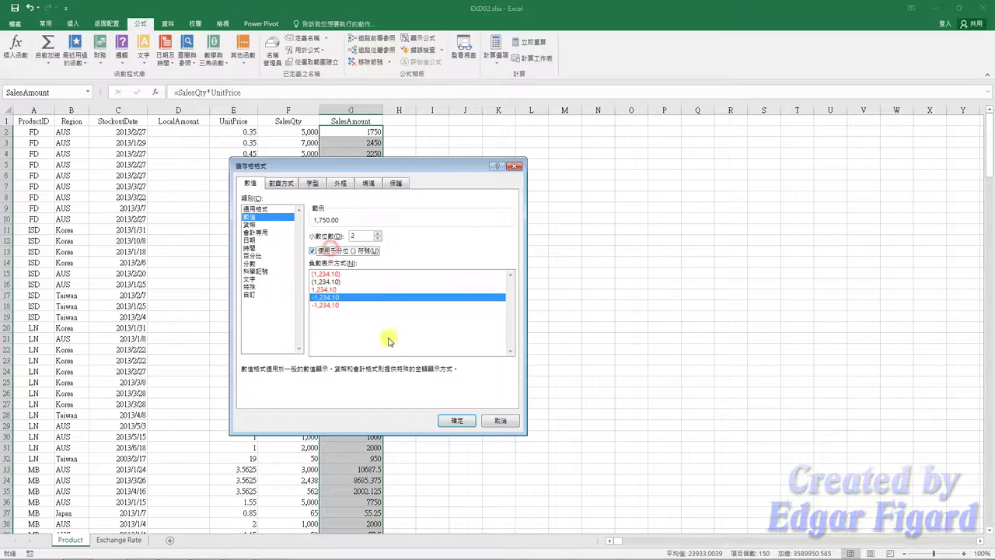
pyautogui.click(456, 420)
# Enter =VLOOKUP(Region,Rate,2,0)*SalesAmount in D2, copied from 210公式.txt, and fill it down the LocalAmount column.
pyautogui.click(194, 131)
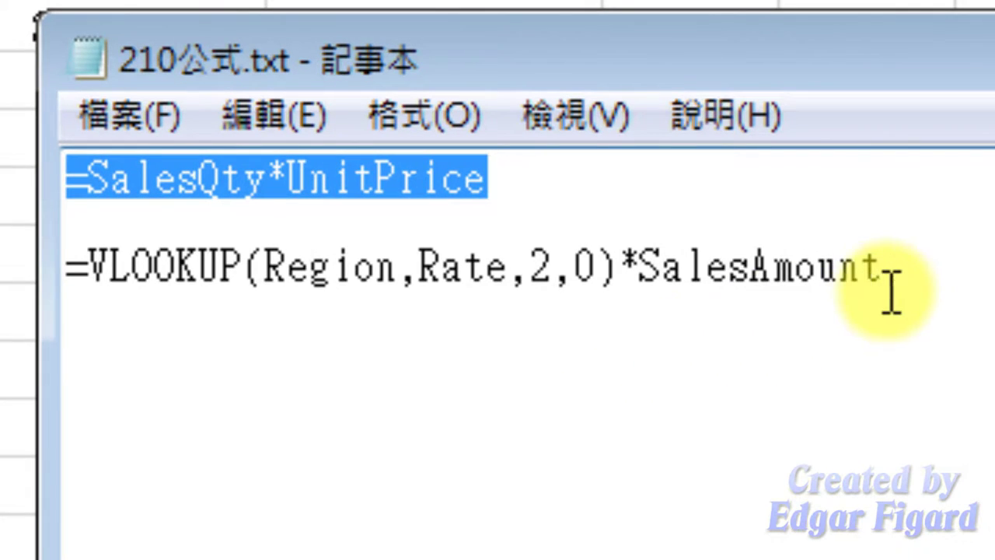
pyautogui.moveTo(892, 291); pyautogui.dragTo(54, 268)
pyautogui.hotkey('ctrl', 'c')
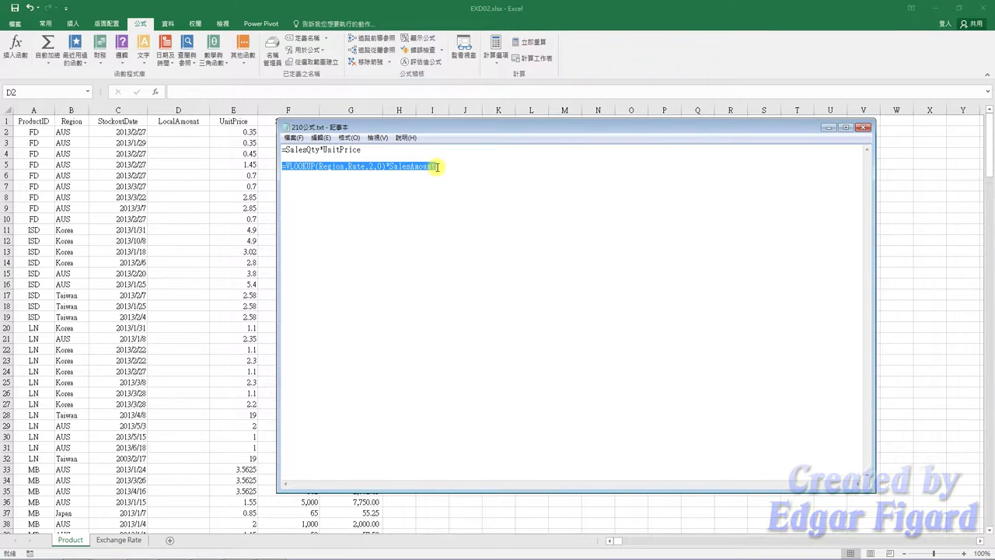
pyautogui.hotkey('alt', 'Tab')
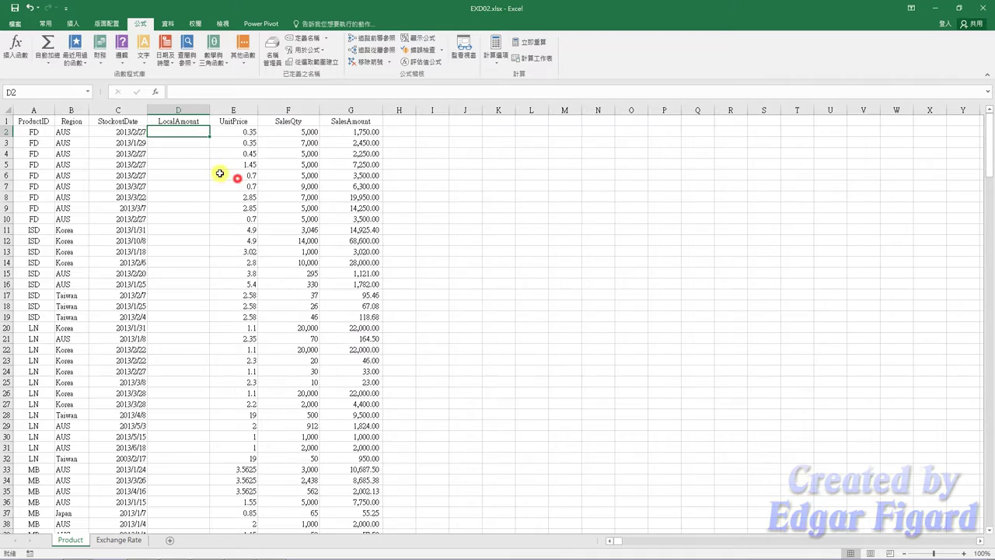
pyautogui.click(211, 96)
pyautogui.hotkey('ctrl', 'v')
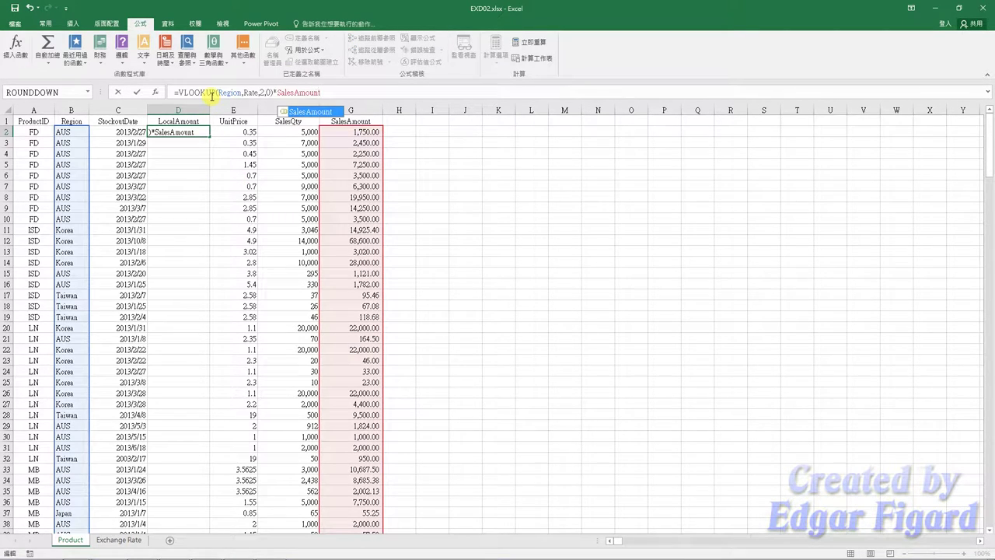
pyautogui.press('Return')
pyautogui.click(203, 134)
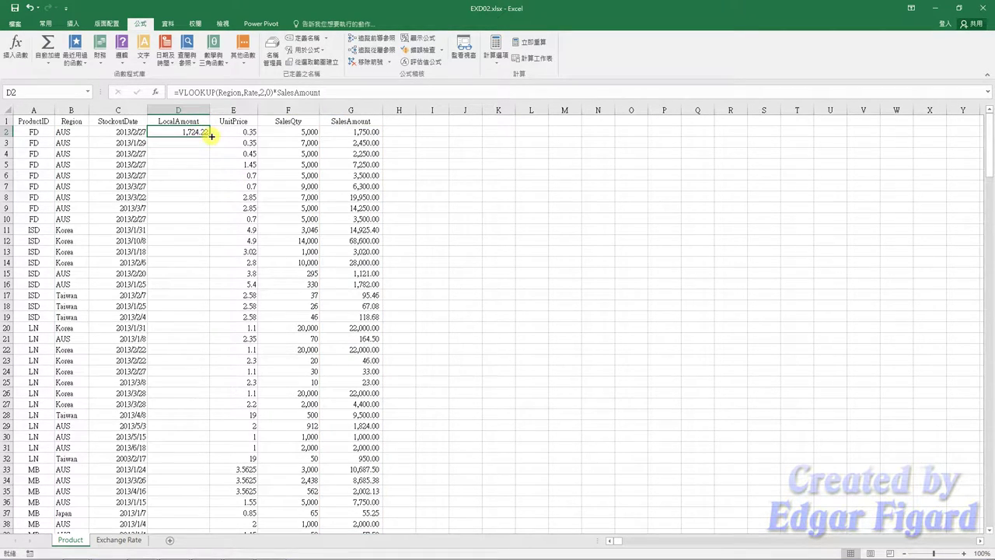
pyautogui.doubleClick(211, 136)
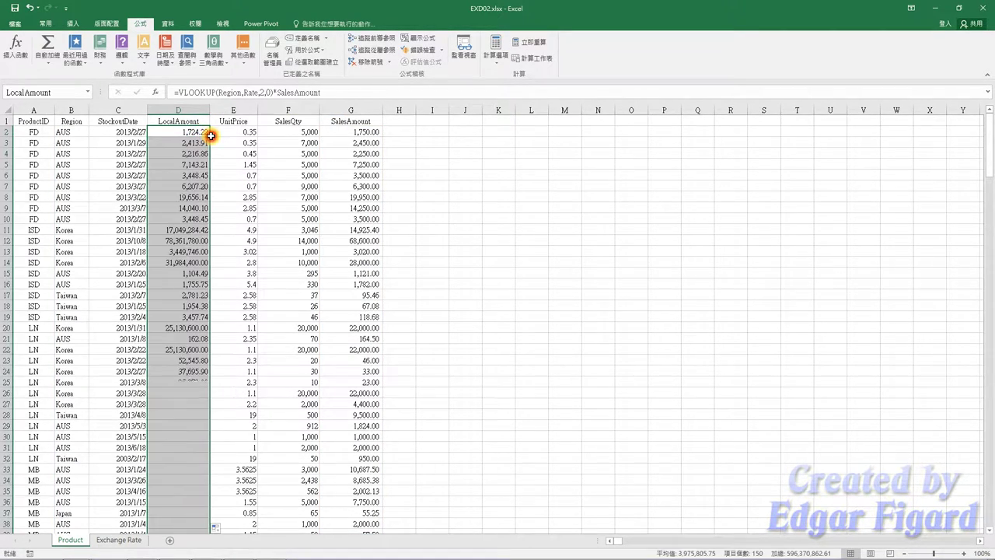
# Convert A1:G151 on the Product sheet into a table with headers, using the dark style with an orange header and blue banded rows.
pyautogui.click(47, 121)
pyautogui.hotkey('ctrl', 'shift', 'Right')
pyautogui.hotkey('ctrl', 'shift', 'Down')
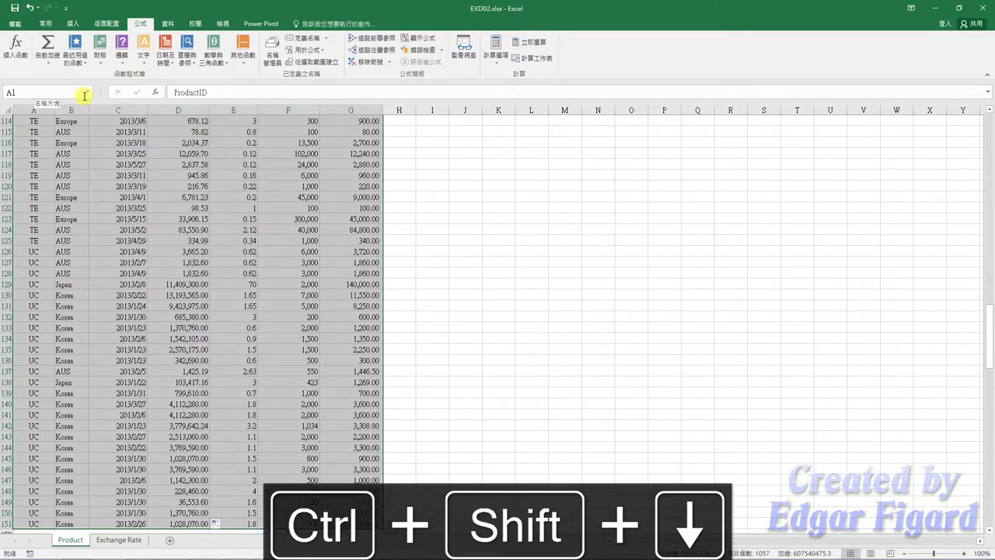
pyautogui.click(73, 23)
pyautogui.click(81, 50)
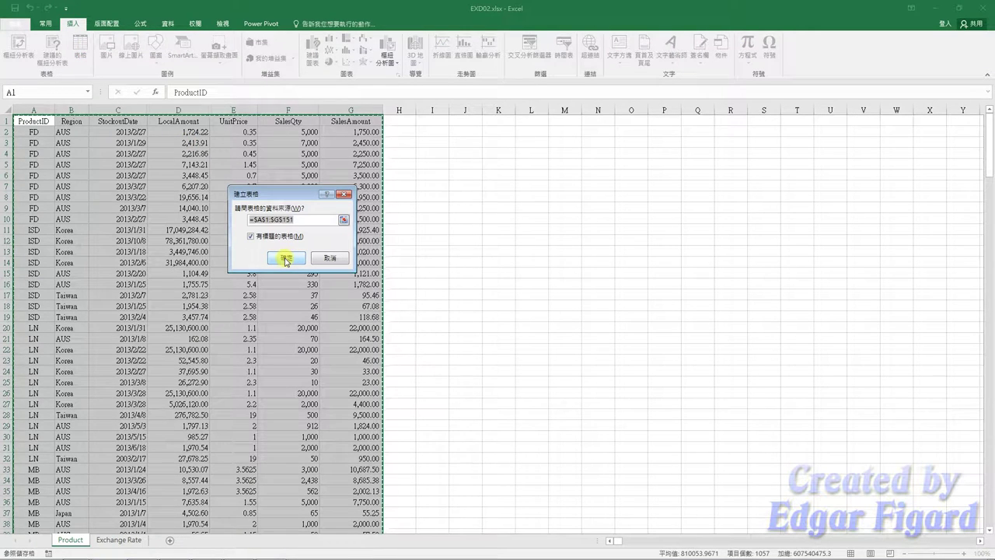
pyautogui.click(285, 258)
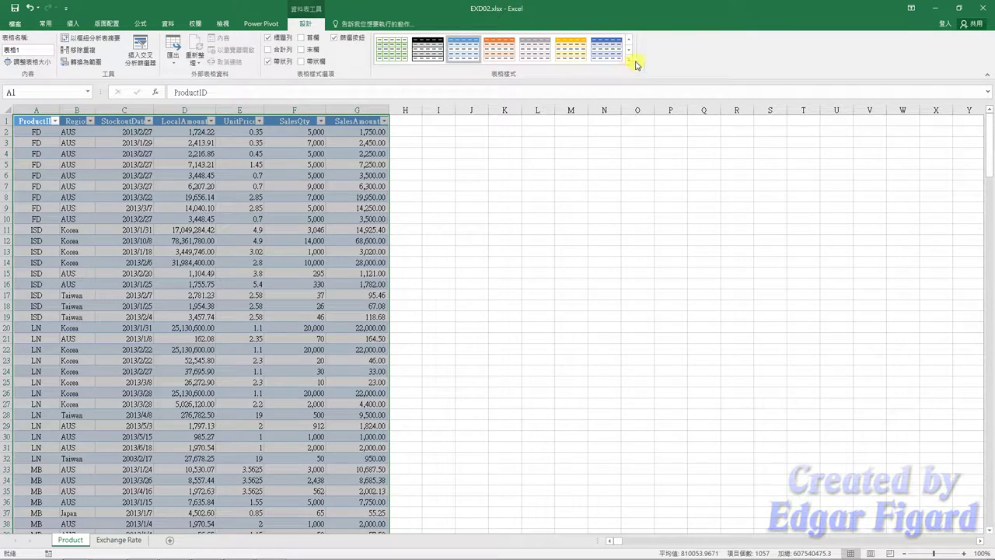
pyautogui.click(631, 58)
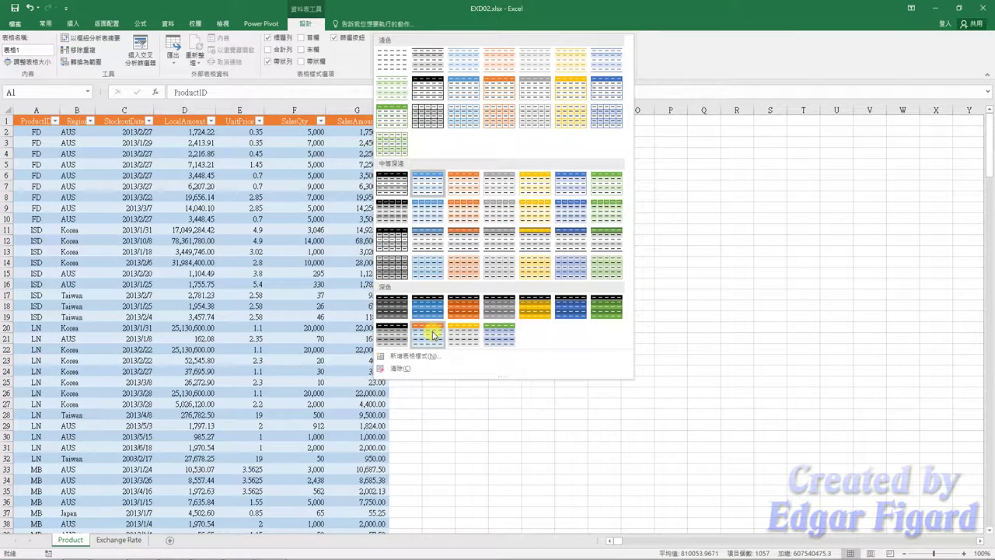
pyautogui.click(432, 338)
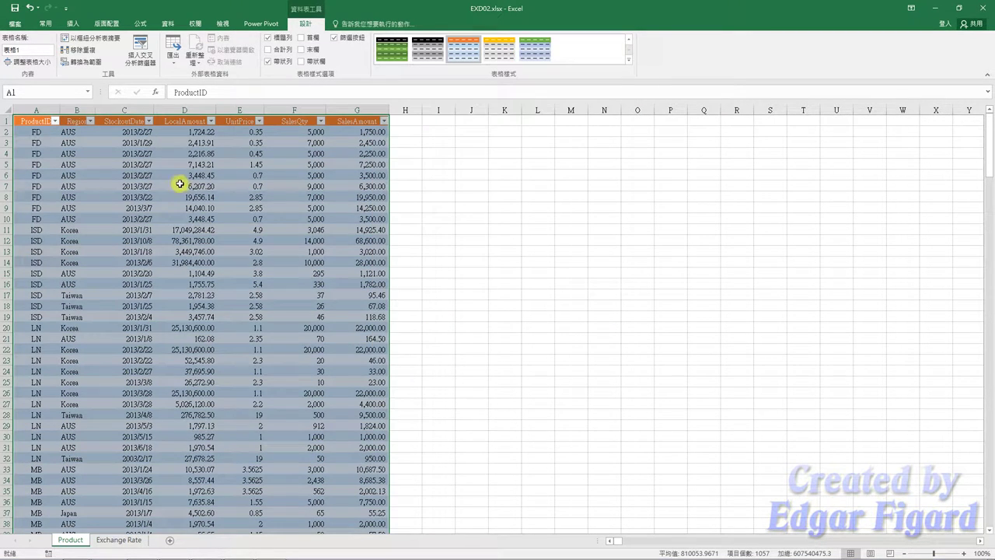
# Set different odd and even pages in the page setup, and put the date and sheet name in the odd-page header's right section.
pyautogui.click(106, 23)
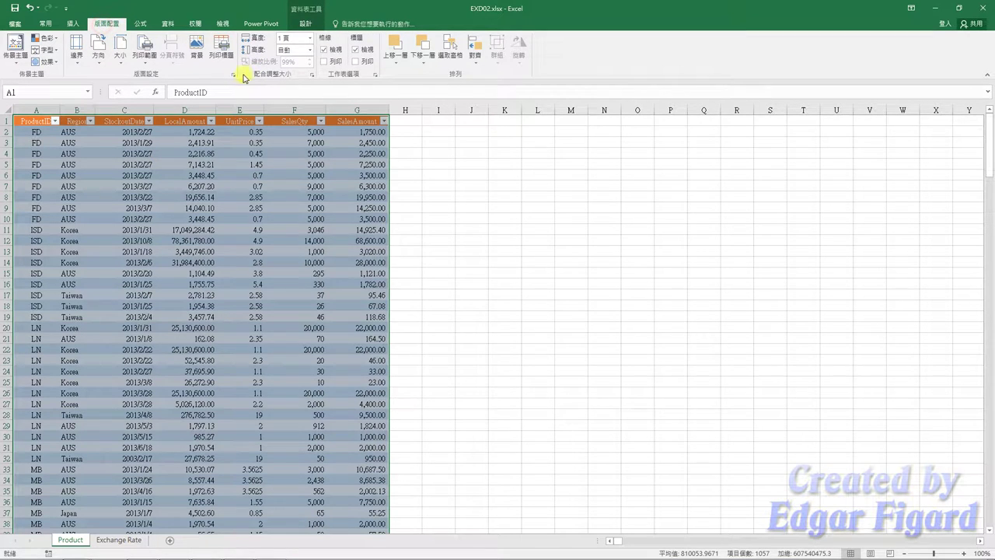
pyautogui.click(234, 74)
pyautogui.click(249, 118)
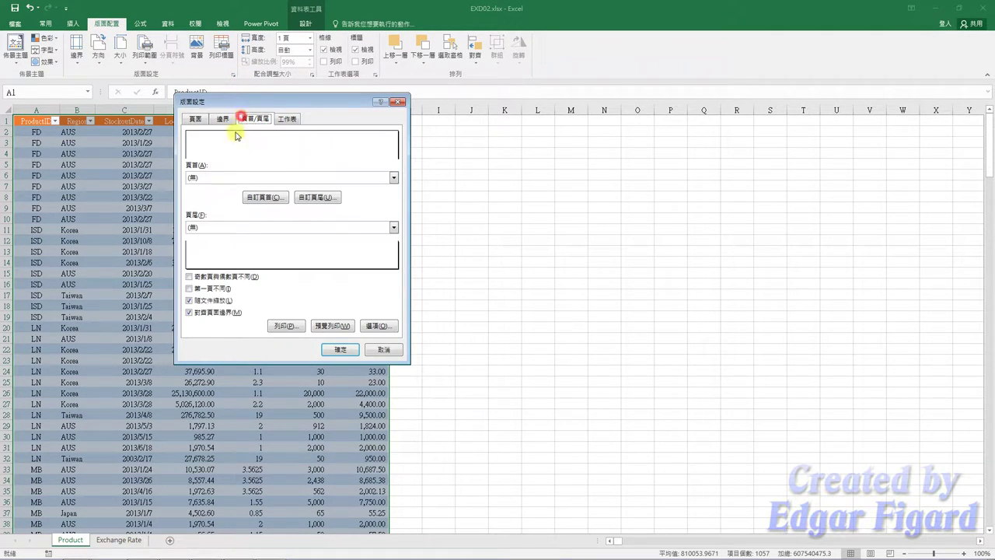
pyautogui.click(206, 278)
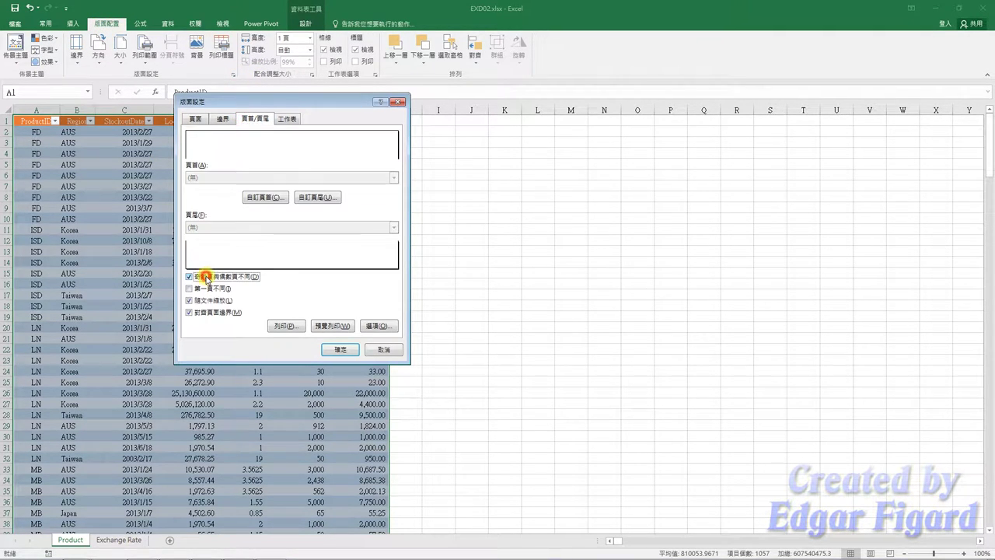
pyautogui.click(264, 199)
pyautogui.click(367, 258)
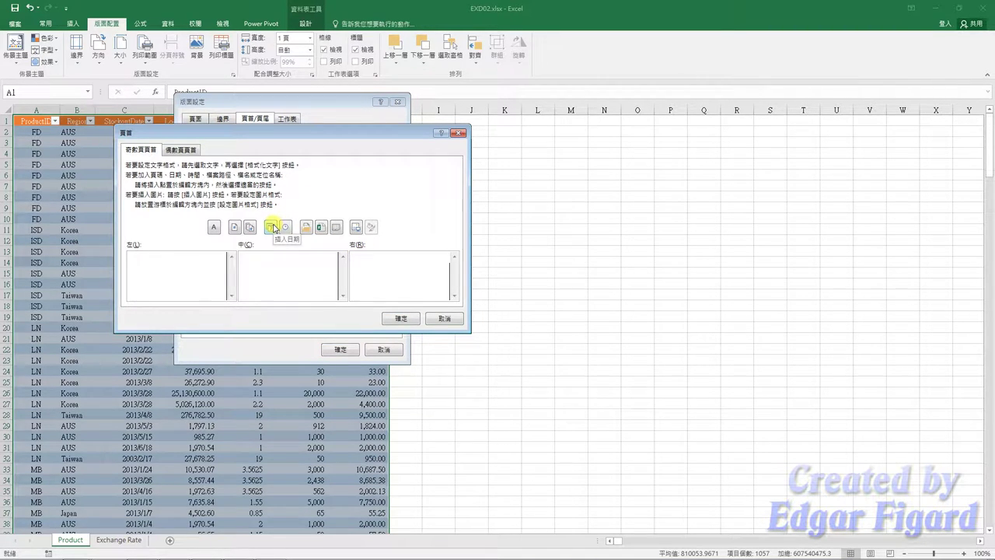
pyautogui.click(272, 227)
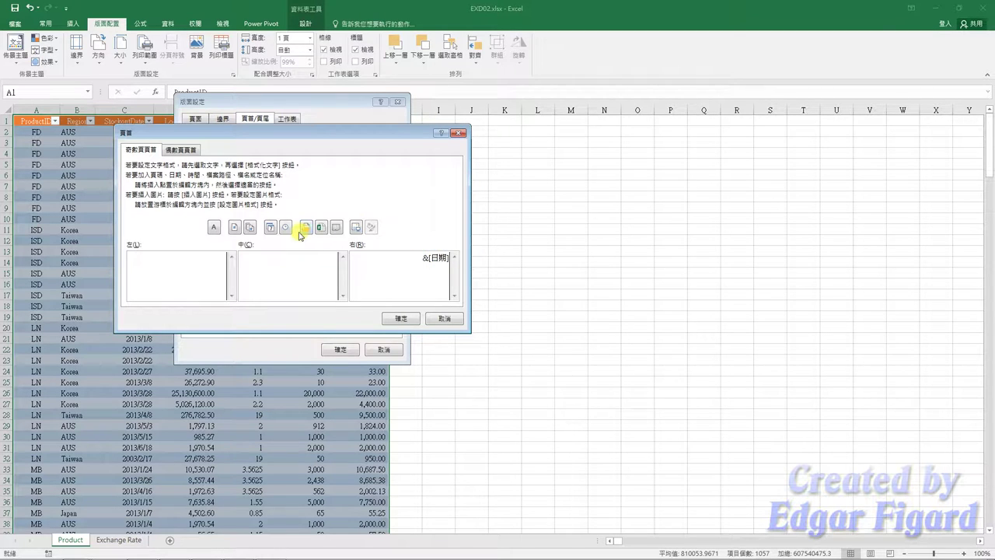
pyautogui.click(336, 227)
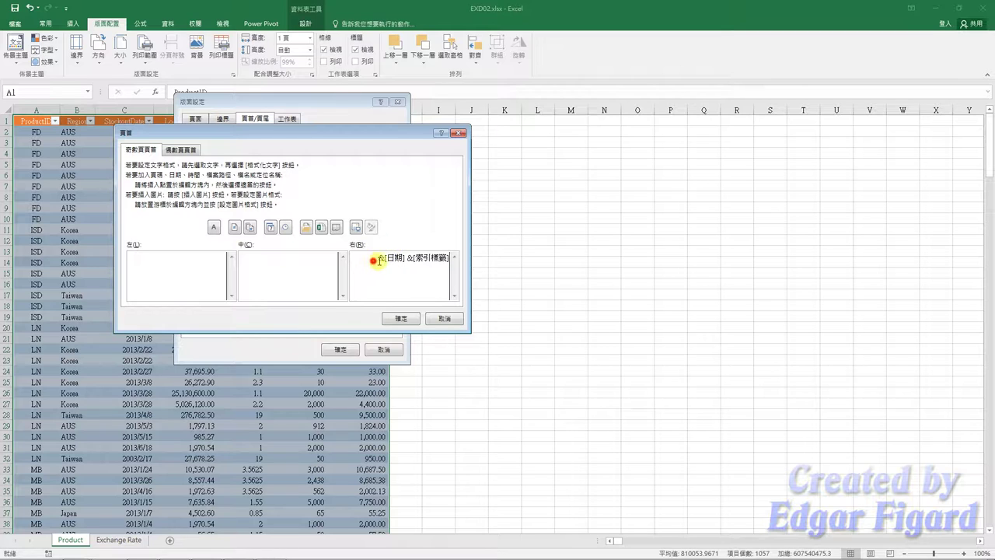
# Copy the date and sheet name codes from the odd-page header into the left section of the even-page header.
pyautogui.moveTo(355, 256); pyautogui.dragTo(464, 255)
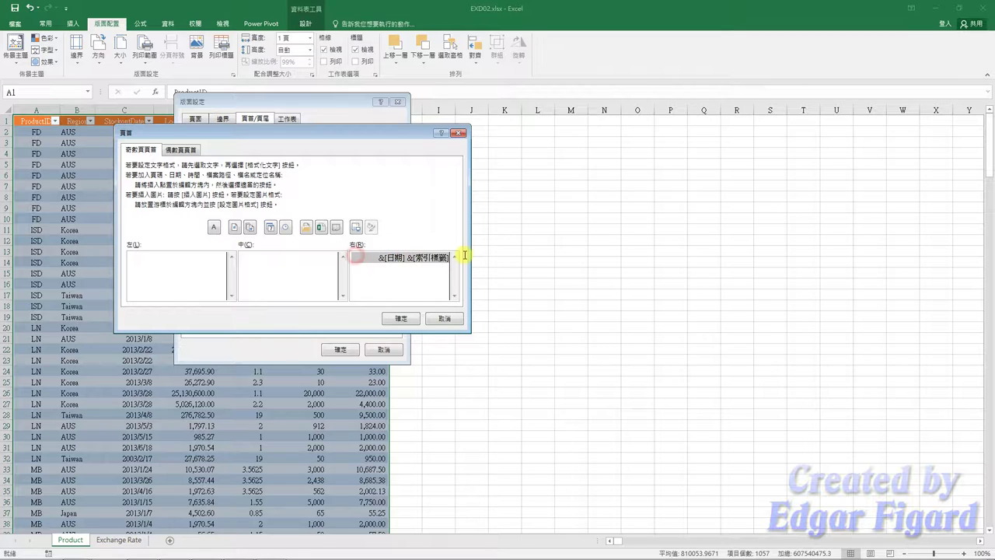
pyautogui.click(378, 259)
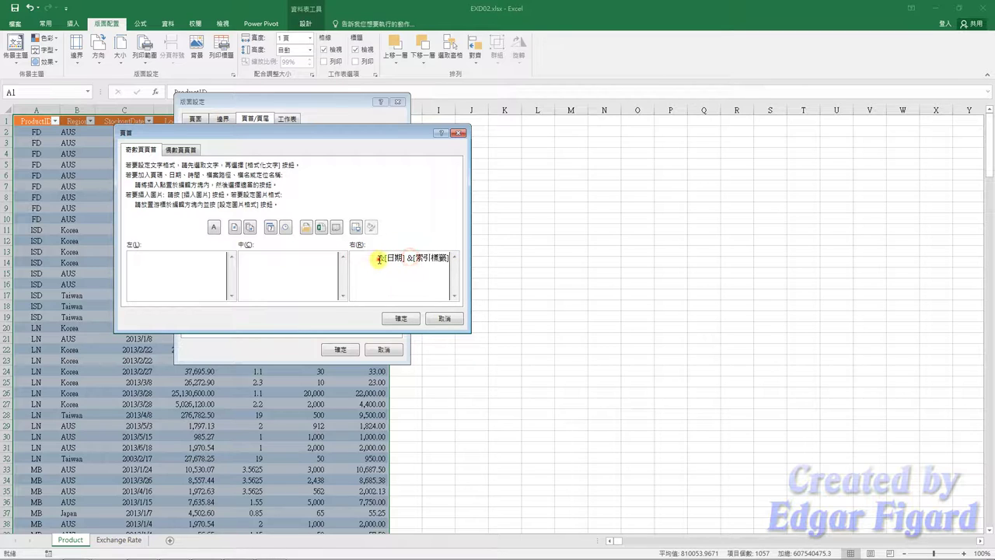
pyautogui.moveTo(378, 259); pyautogui.dragTo(456, 261)
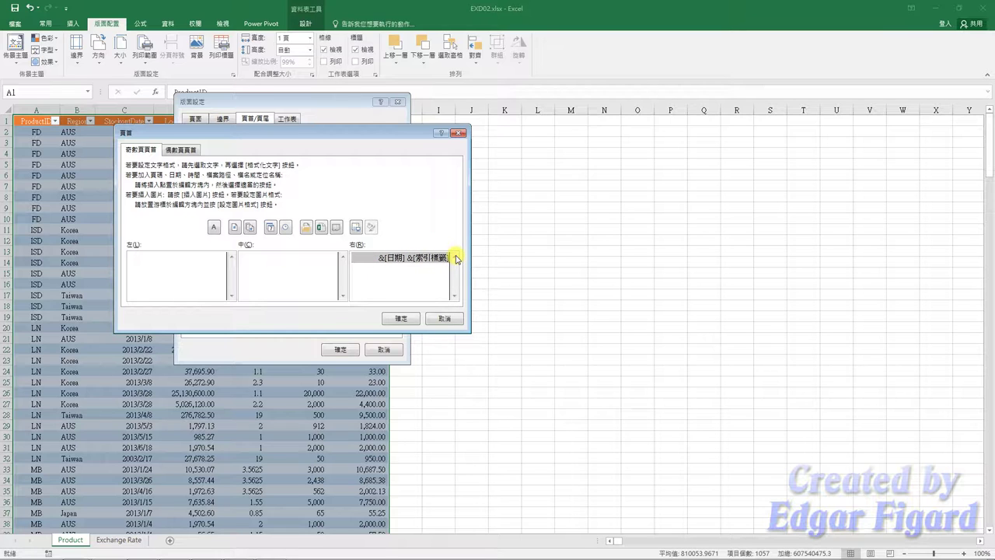
pyautogui.hotkey('ctrl', 'c')
pyautogui.click(184, 149)
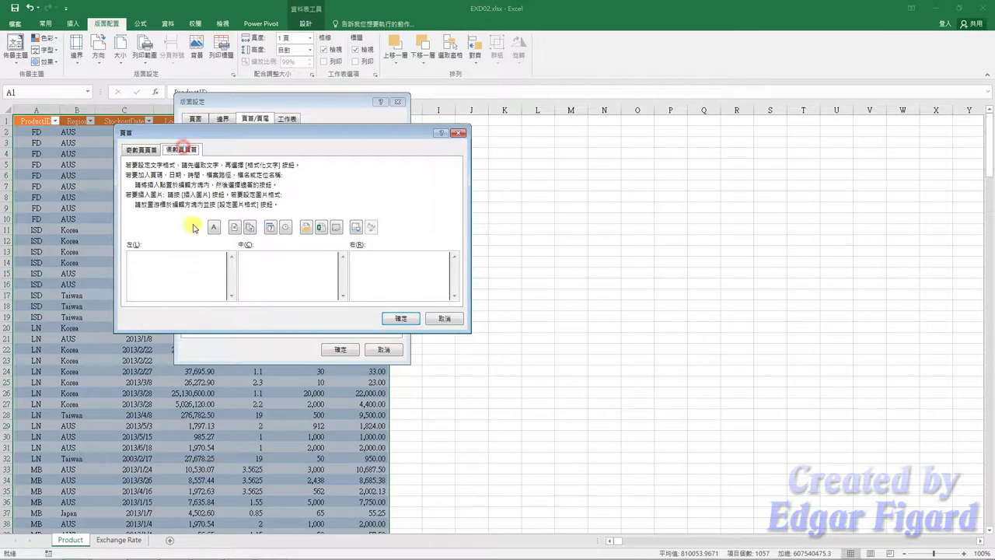
pyautogui.click(188, 257)
pyautogui.hotkey('ctrl', 'v')
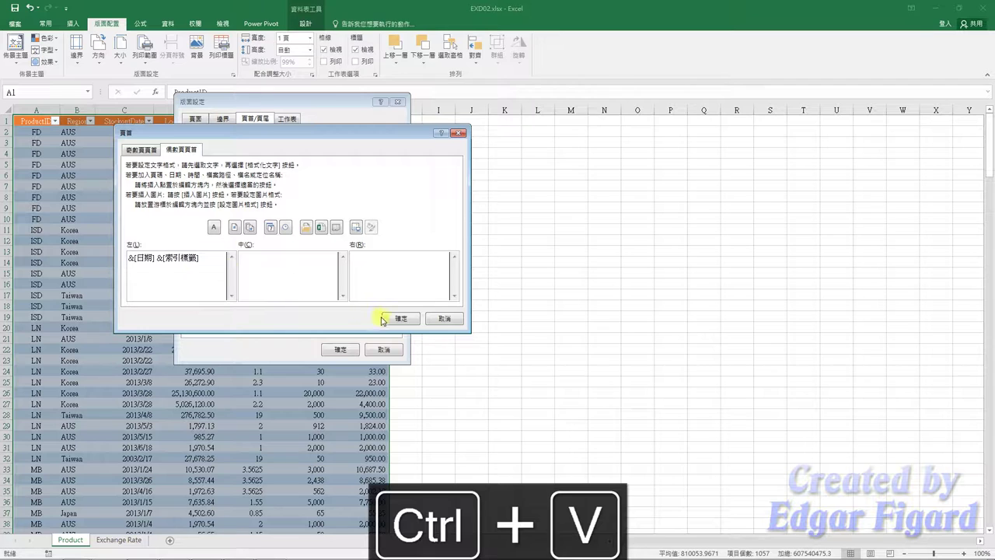
pyautogui.click(391, 319)
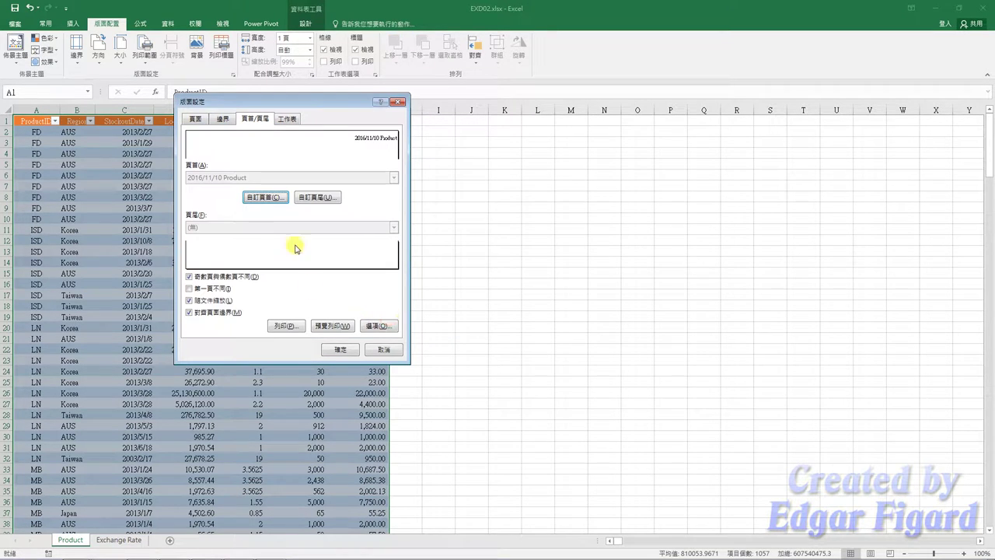
# Insert the page number in the center section of both the odd-page and even-page footers.
pyautogui.click(315, 197)
pyautogui.click(282, 262)
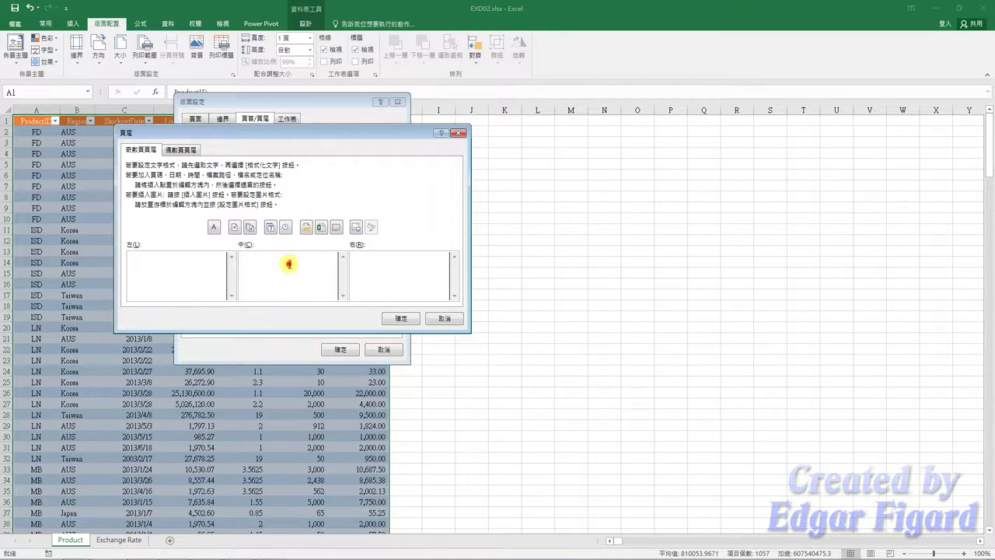
pyautogui.click(234, 228)
pyautogui.click(181, 149)
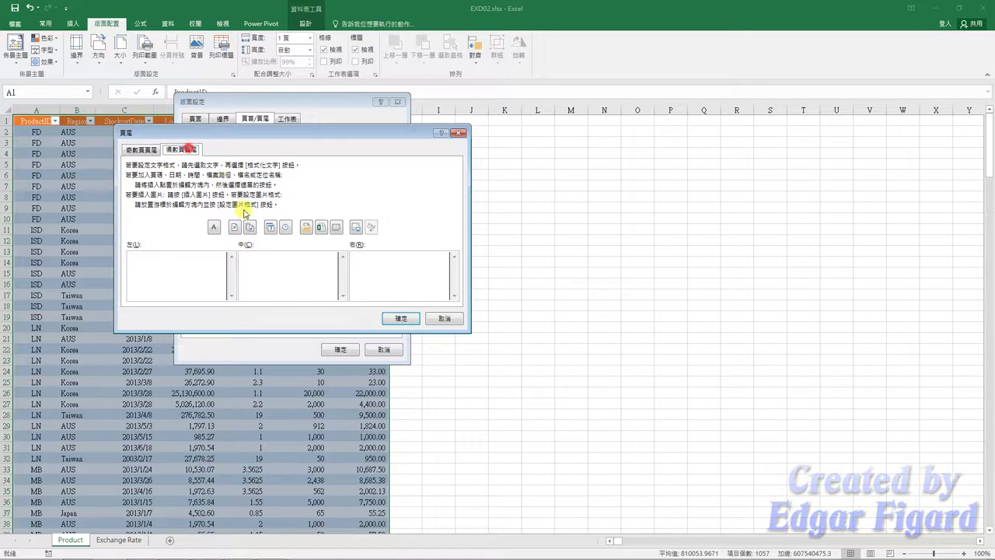
pyautogui.click(282, 262)
pyautogui.click(233, 227)
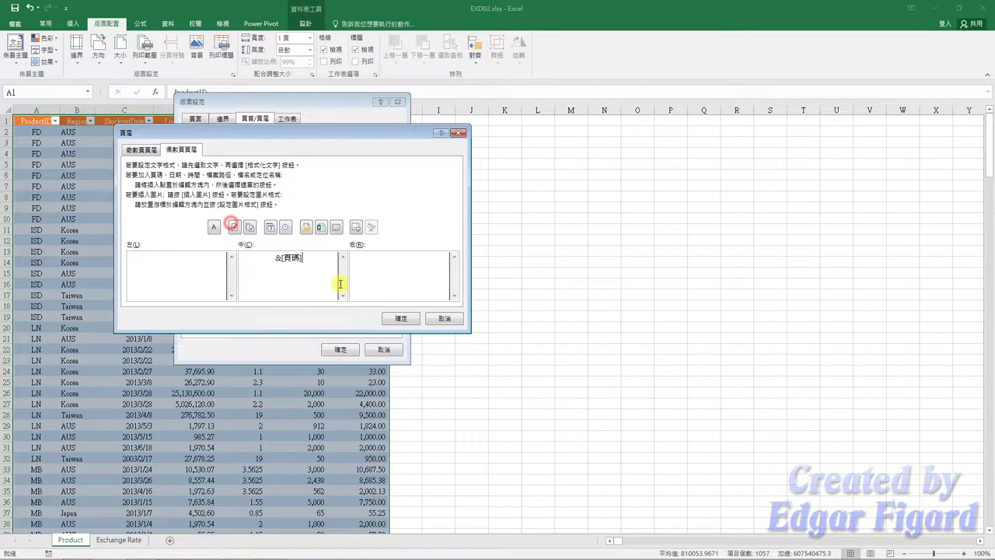
pyautogui.click(391, 319)
# Set row 1 ($1:$1) as the title row repeated on every printed page and apply the page setup.
pyautogui.click(287, 118)
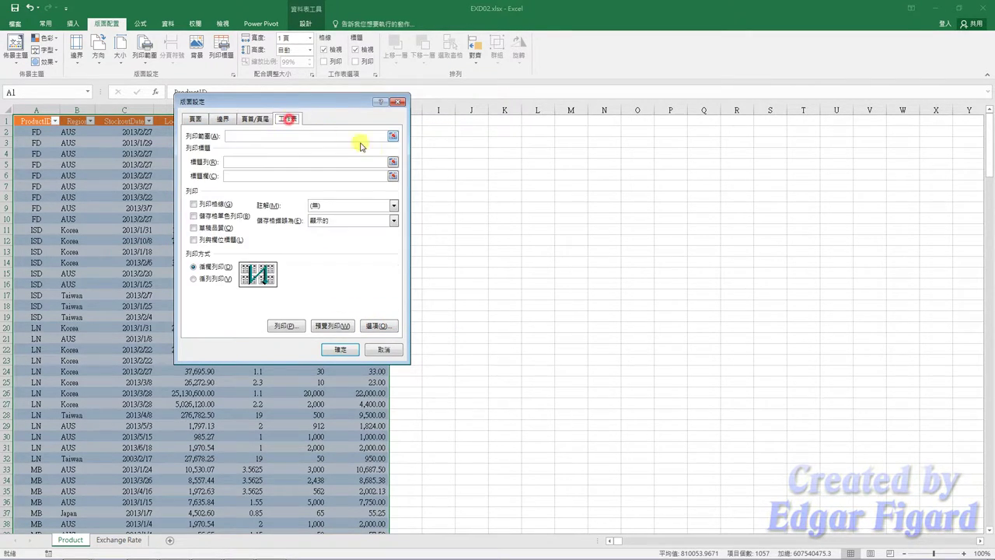
pyautogui.click(391, 160)
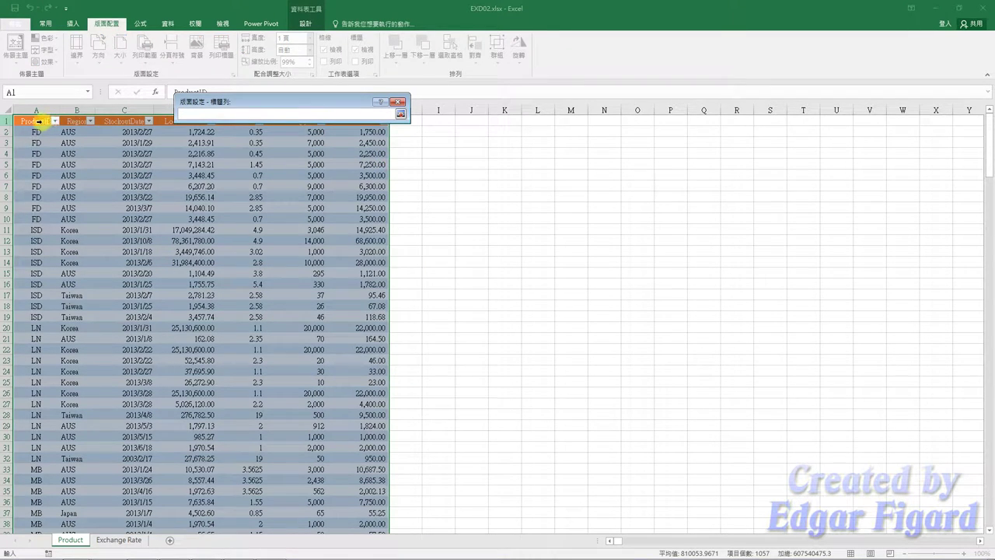
pyautogui.click(46, 122)
pyautogui.click(400, 114)
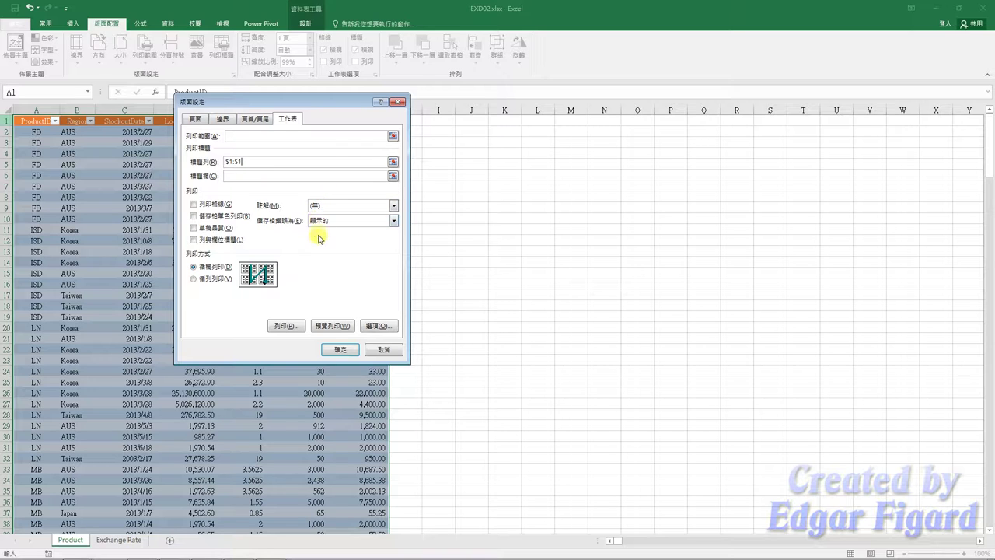
pyautogui.click(330, 348)
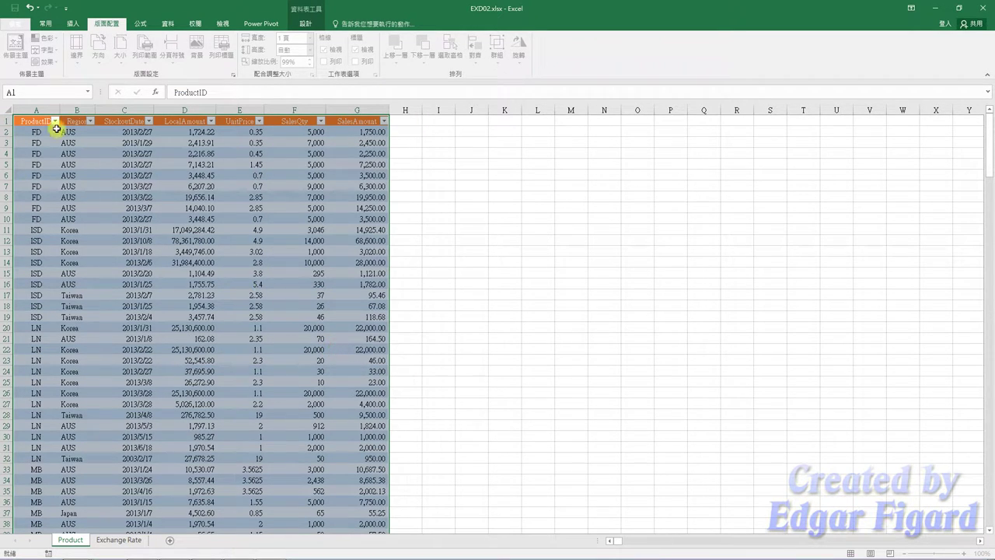
# Save the workbook as EXa02.xlsx in the EX02 folder and close it.
pyautogui.click(15, 23)
pyautogui.click(37, 126)
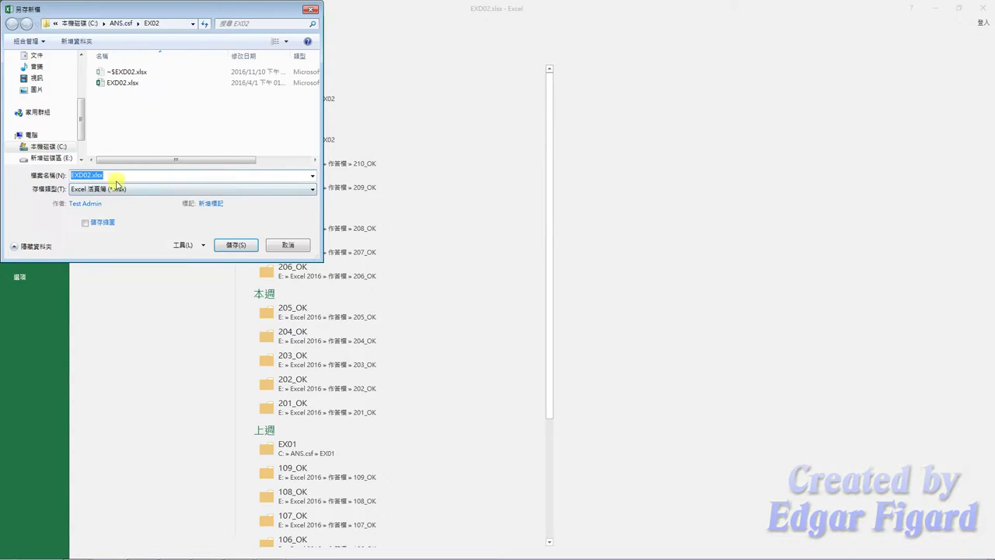
pyautogui.moveTo(79, 175); pyautogui.dragTo(91, 175)
pyautogui.write('a02')
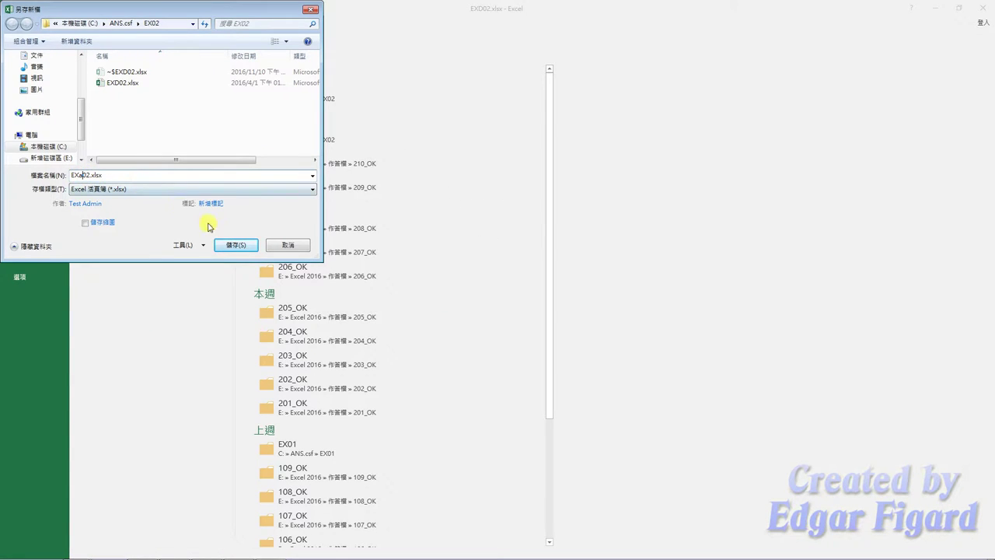
pyautogui.click(235, 244)
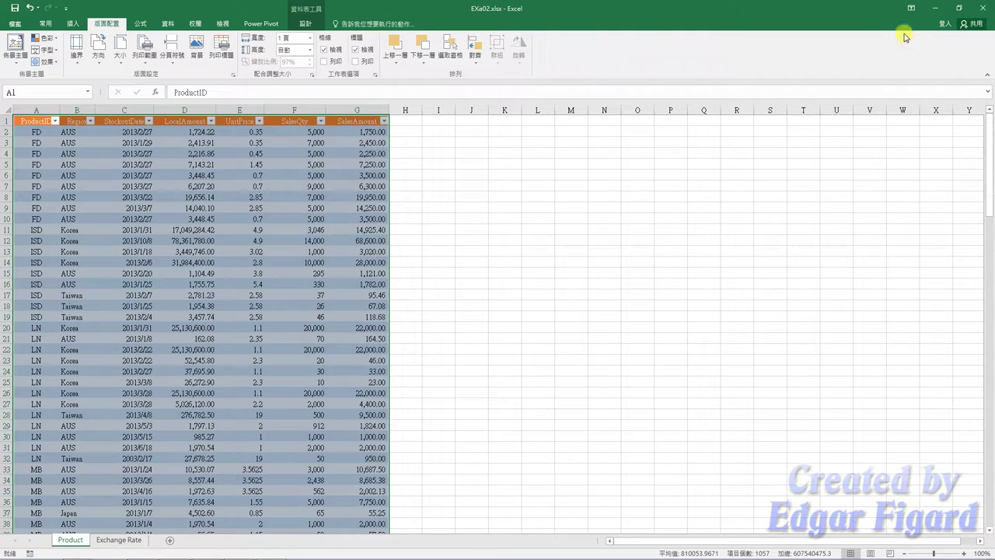
pyautogui.click(981, 7)
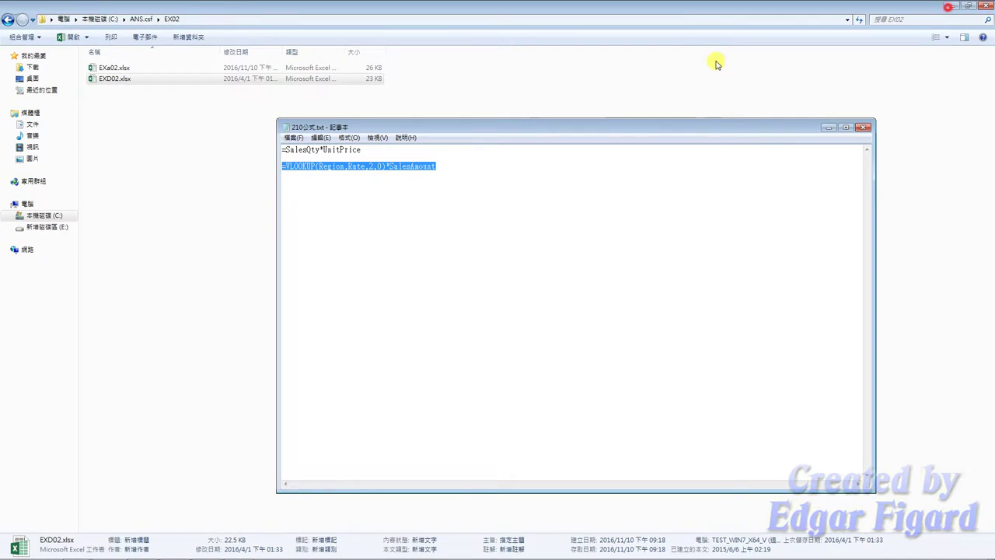
# Have the saved answer for exercise 210 graded and check the total score line in Score.txt.
pyautogui.click(950, 6)
pyautogui.click(546, 109)
pyautogui.click(433, 363)
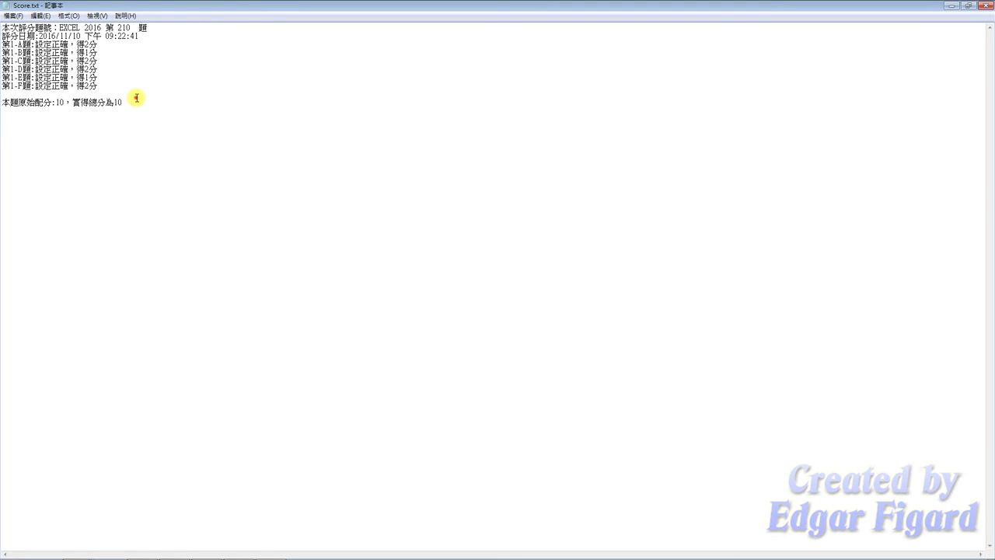
pyautogui.click(133, 98)
pyautogui.moveTo(129, 100); pyautogui.dragTo(3, 105)
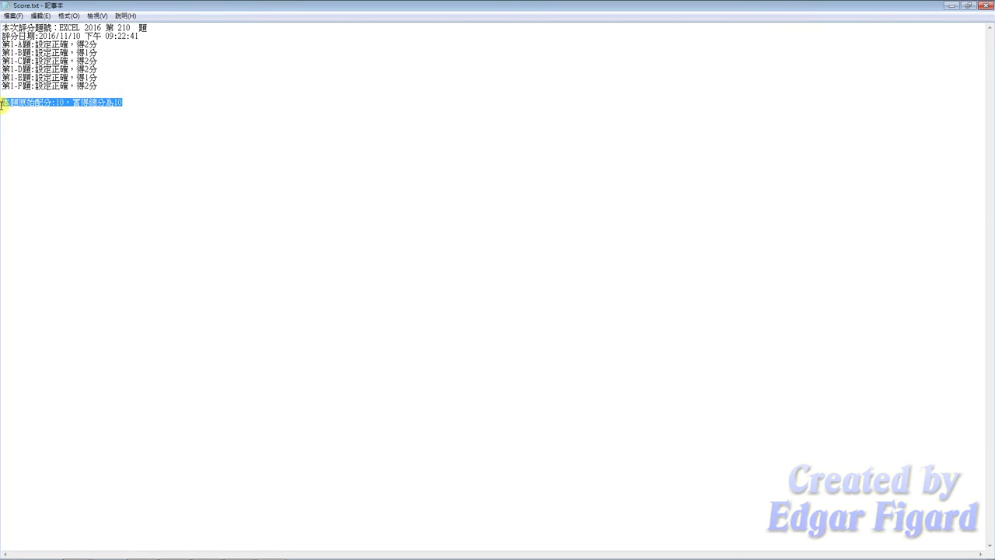